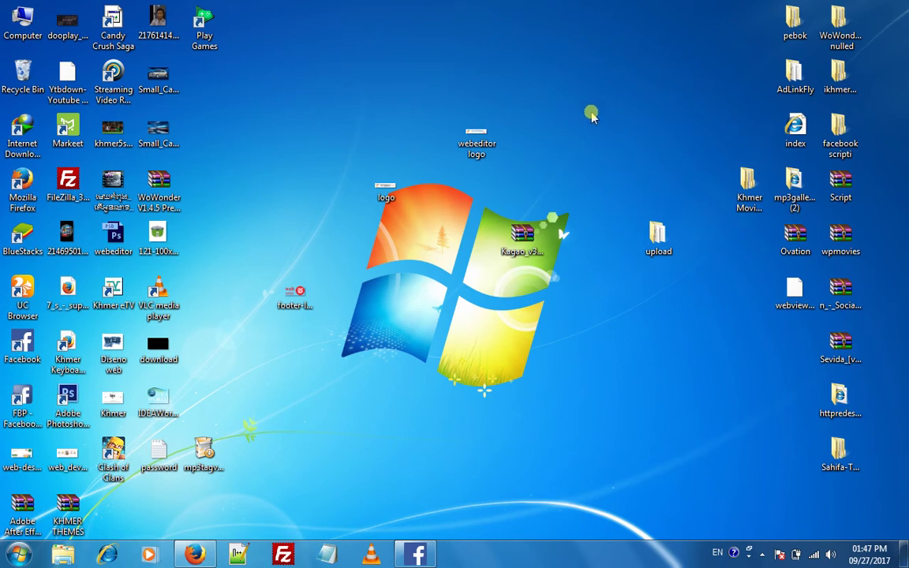
{"action": "right_click", "coordinate": [588, 79]}
{"action": "left_click", "coordinate": [611, 122]}
{"action": "right_click", "coordinate": [547, 80]}
{"action": "left_click", "coordinate": [584, 118]}
{"action": "right_click", "coordinate": [552, 79]}
{"action": "left_click", "coordinate": [584, 118]}
Switch to Firefox and open the theme upload form on the WordPress Add Themes page
{"action": "left_click", "coordinate": [193, 552]}
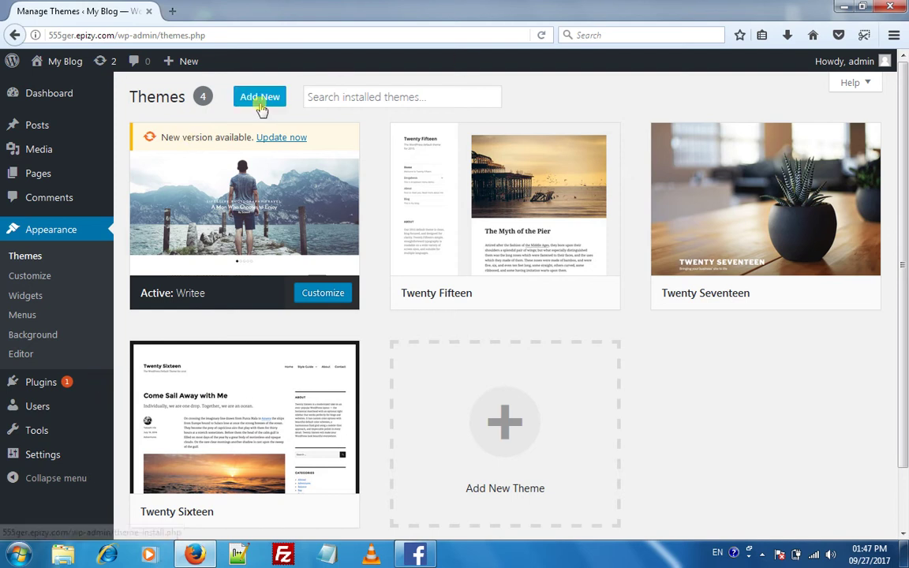
{"action": "left_click", "coordinate": [259, 104]}
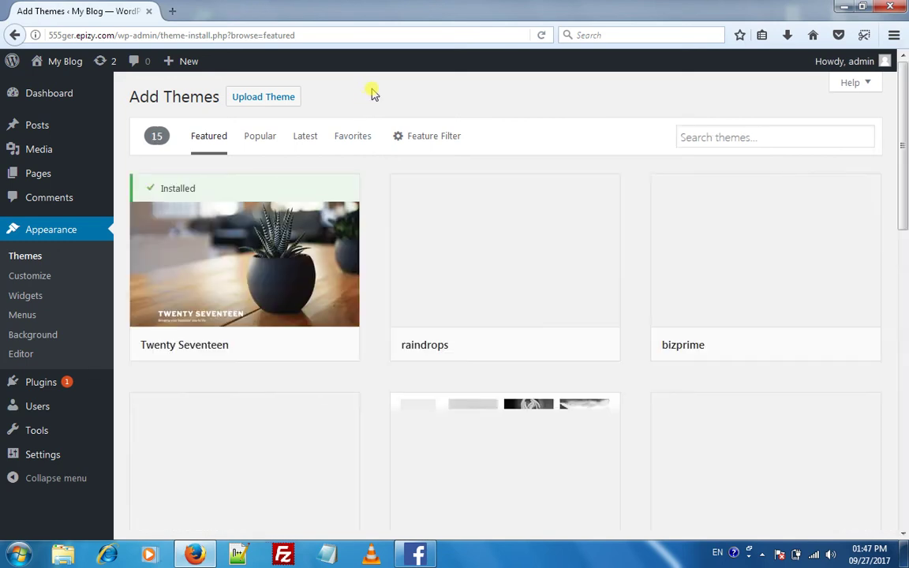
{"action": "left_click", "coordinate": [269, 100]}
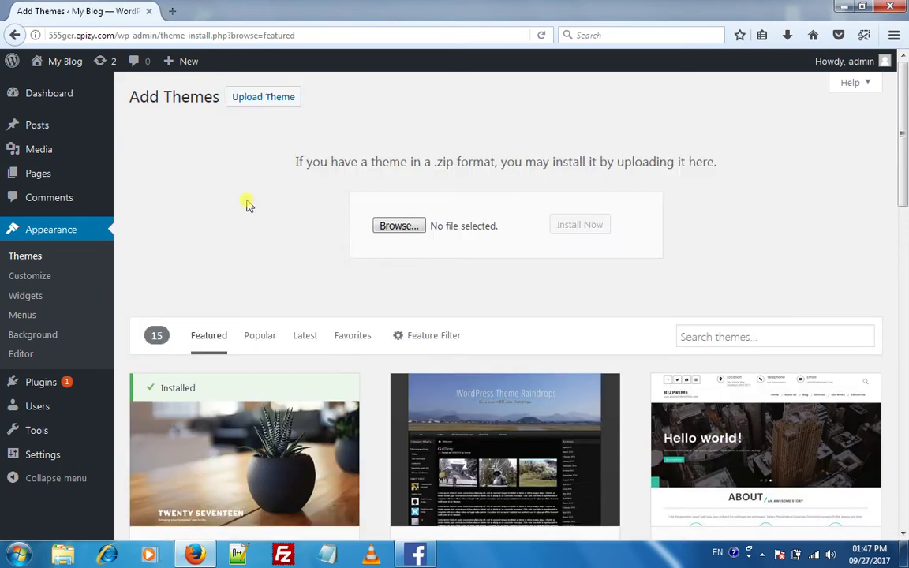
Switch to Windows Explorer and open the folder D:\wordpress\dooplay-v2.0.2 edit
{"action": "left_click", "coordinate": [66, 555]}
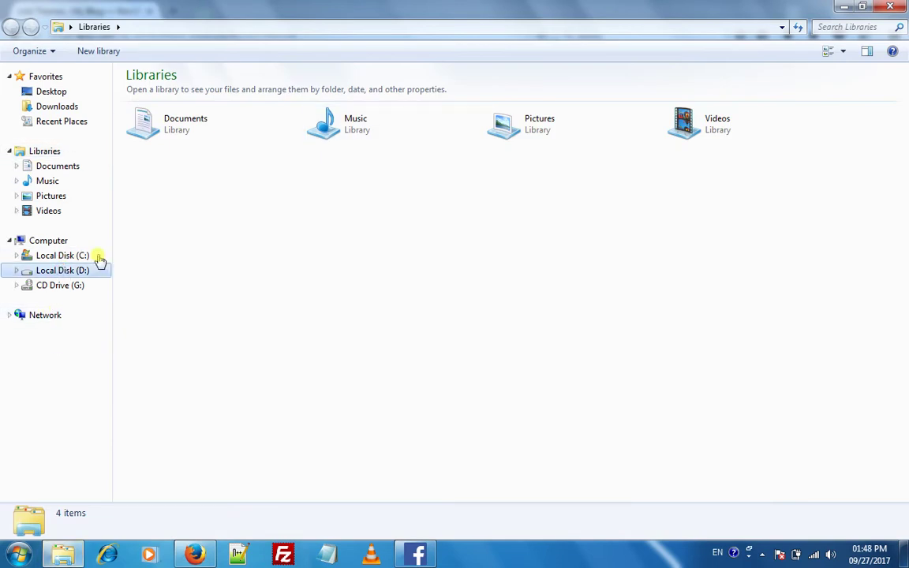
{"action": "left_click", "coordinate": [75, 270]}
{"action": "scroll", "coordinate": [237, 296], "scroll_direction": "down", "scroll_amount": 5}
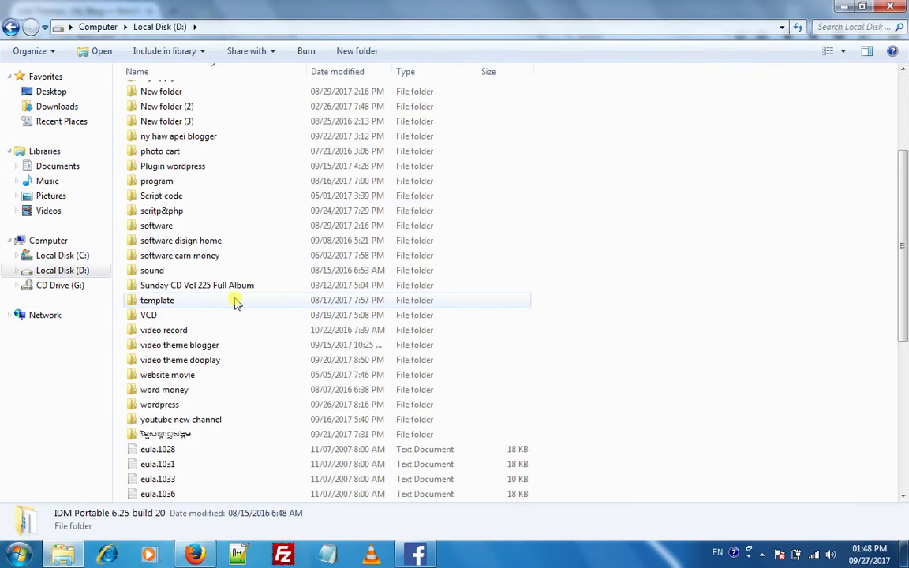
{"action": "double_click", "coordinate": [177, 404]}
{"action": "double_click", "coordinate": [207, 110]}
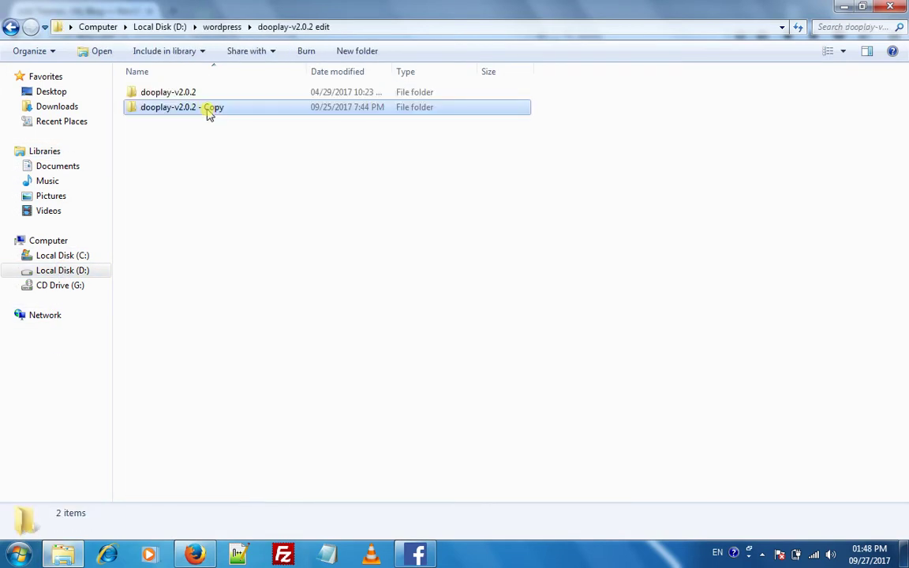
Compress the dooplay-v2.0.2 folder into a zip archive in the same location
{"action": "left_click", "coordinate": [209, 110]}
{"action": "left_click", "coordinate": [197, 92]}
{"action": "right_click", "coordinate": [197, 92]}
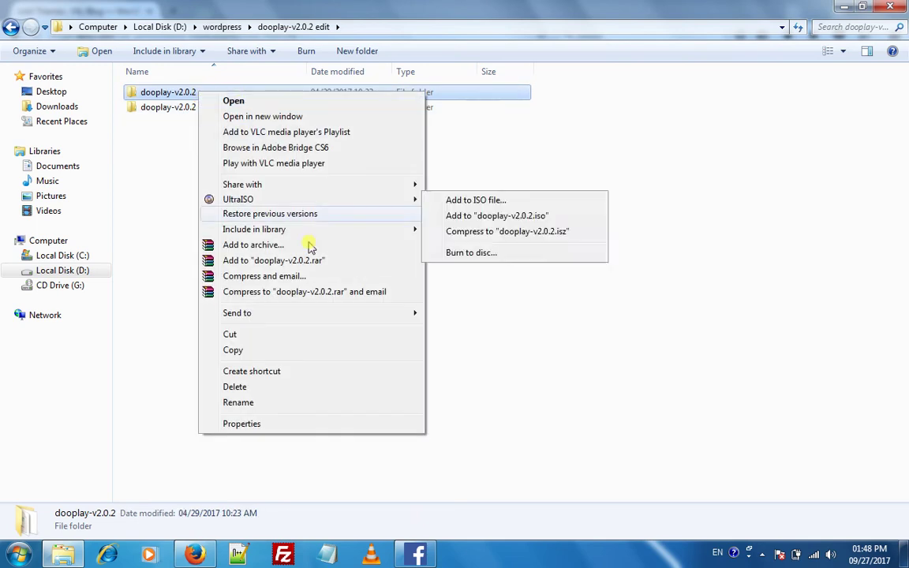
{"action": "mouse_move", "coordinate": [410, 313]}
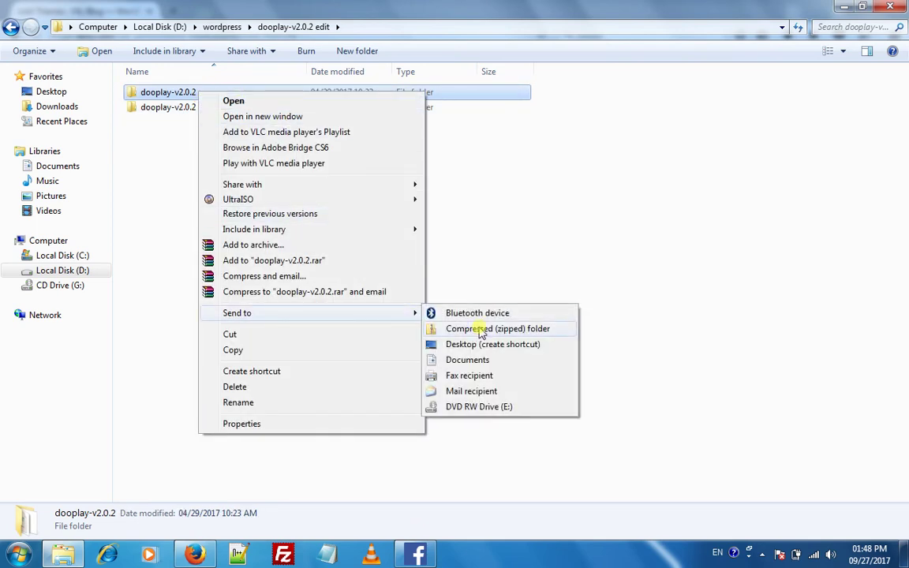
{"action": "left_click", "coordinate": [479, 330]}
{"action": "left_click", "coordinate": [237, 240]}
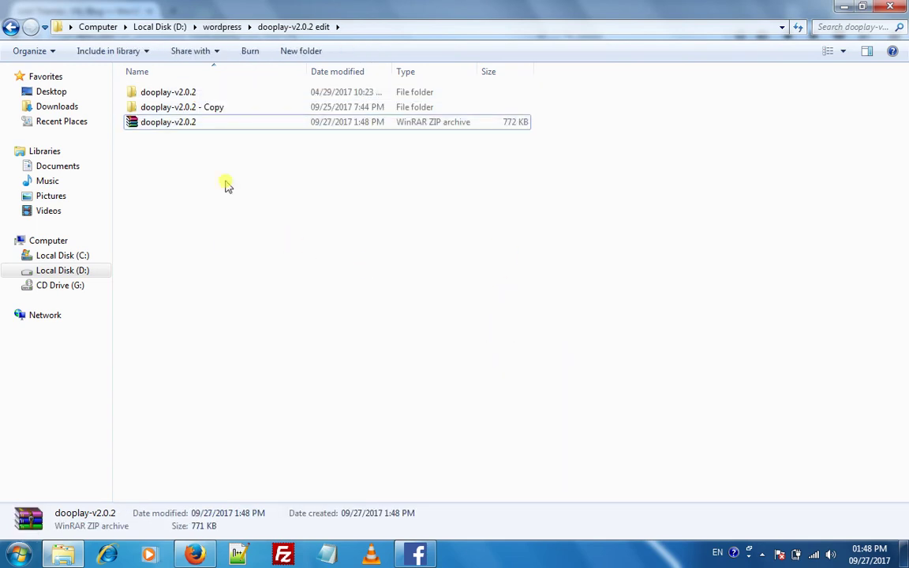
Copy the path of the folder holding the new dooplay-v2.0.2 archive and switch back to Firefox
{"action": "left_click", "coordinate": [212, 122]}
{"action": "left_click", "coordinate": [523, 26]}
{"action": "right_click", "coordinate": [523, 26]}
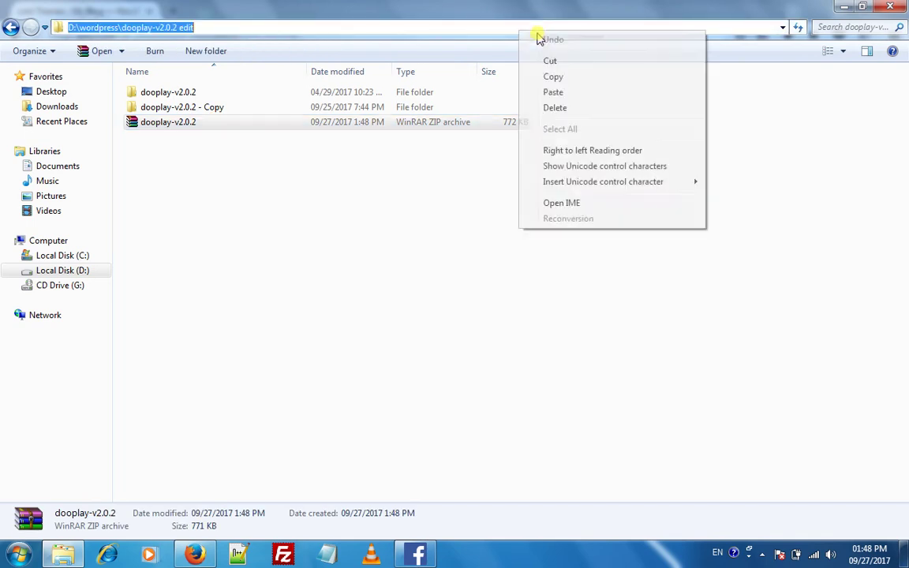
{"action": "left_click", "coordinate": [575, 80]}
{"action": "left_click", "coordinate": [348, 325]}
{"action": "left_click", "coordinate": [210, 557]}
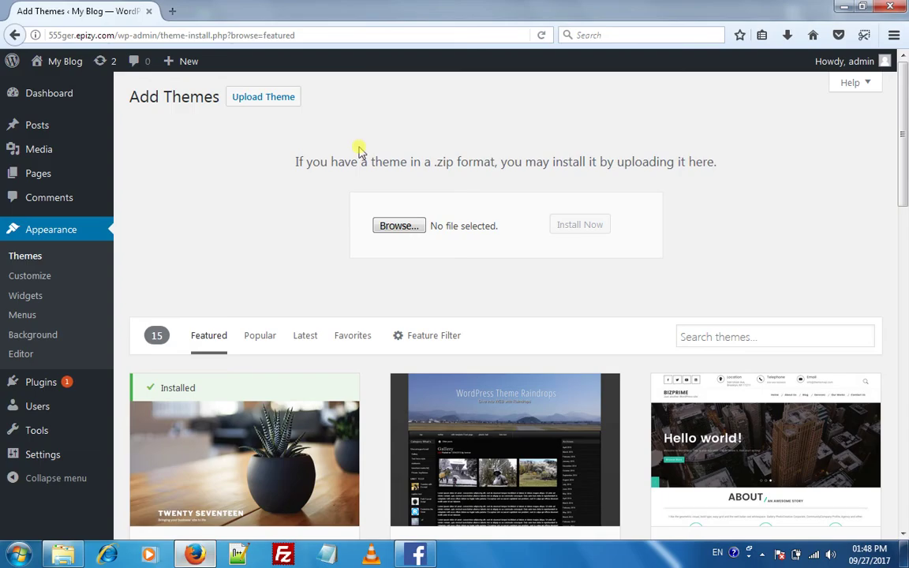
Choose dooplay-v2.0.2.zip from D:\wordpress\dooplay-v2.0.2 edit as the theme file for upload, using the copied path
{"action": "left_click", "coordinate": [407, 227]}
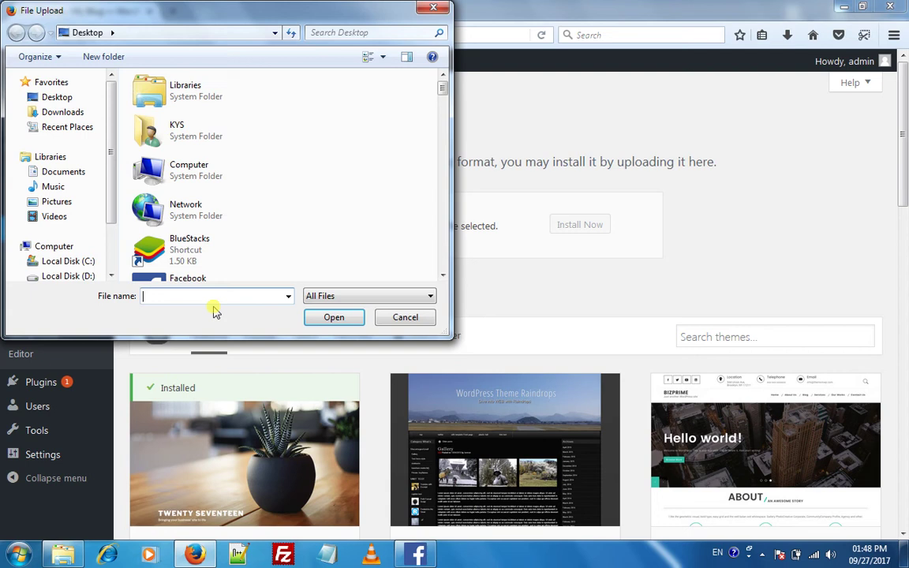
{"action": "right_click", "coordinate": [213, 297]}
{"action": "left_click", "coordinate": [248, 357]}
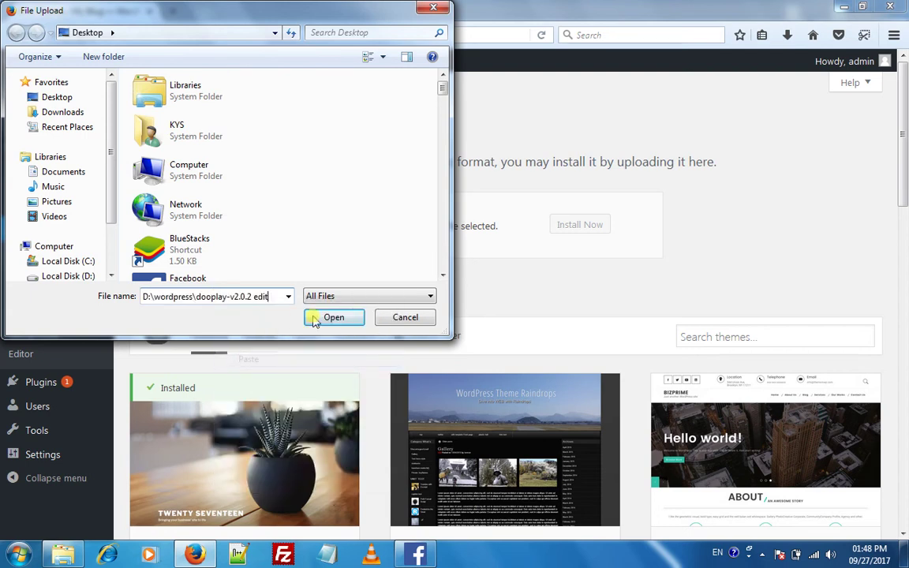
{"action": "left_click", "coordinate": [325, 317]}
{"action": "left_click", "coordinate": [235, 131]}
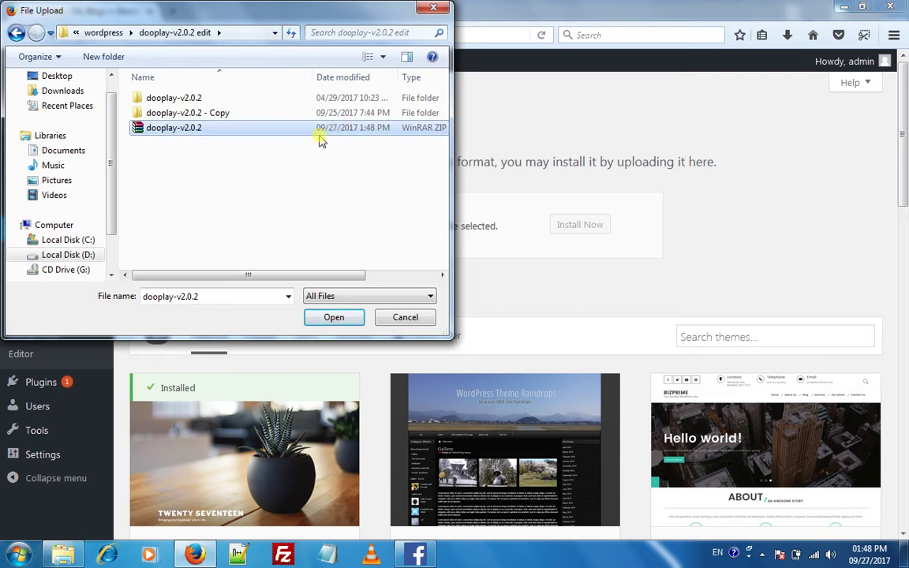
{"action": "left_click", "coordinate": [341, 318]}
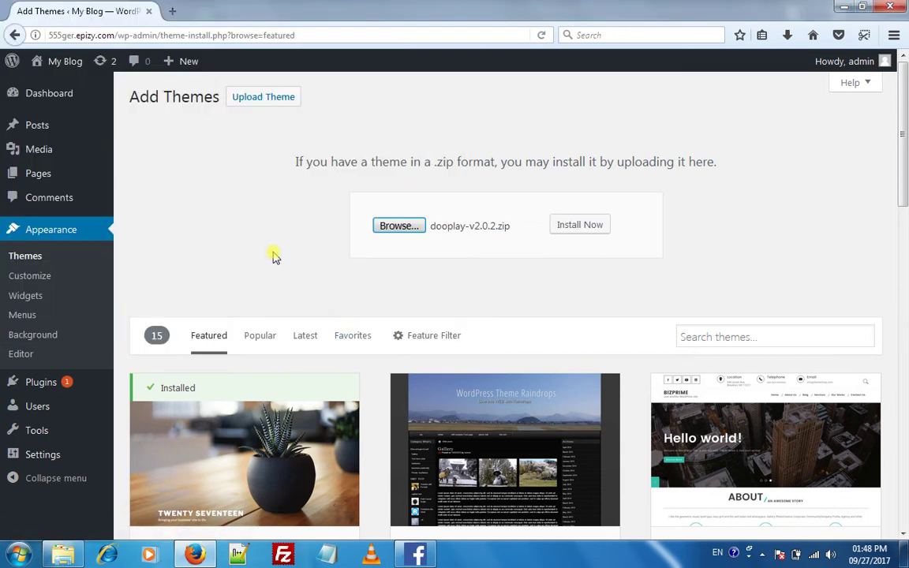
Install the theme from dooplay-v2.0.2.zip and activate it on the site
{"action": "left_click", "coordinate": [592, 229]}
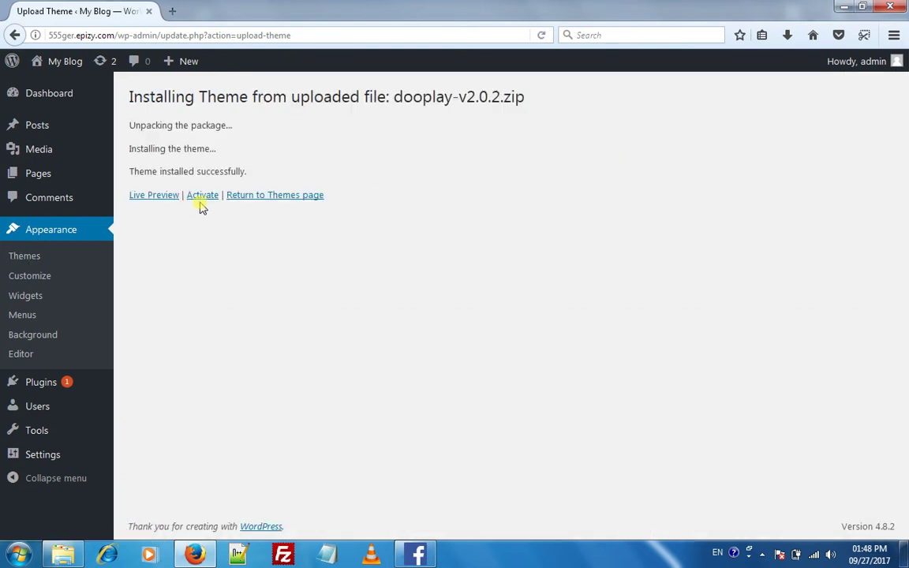
{"action": "left_click", "coordinate": [201, 195]}
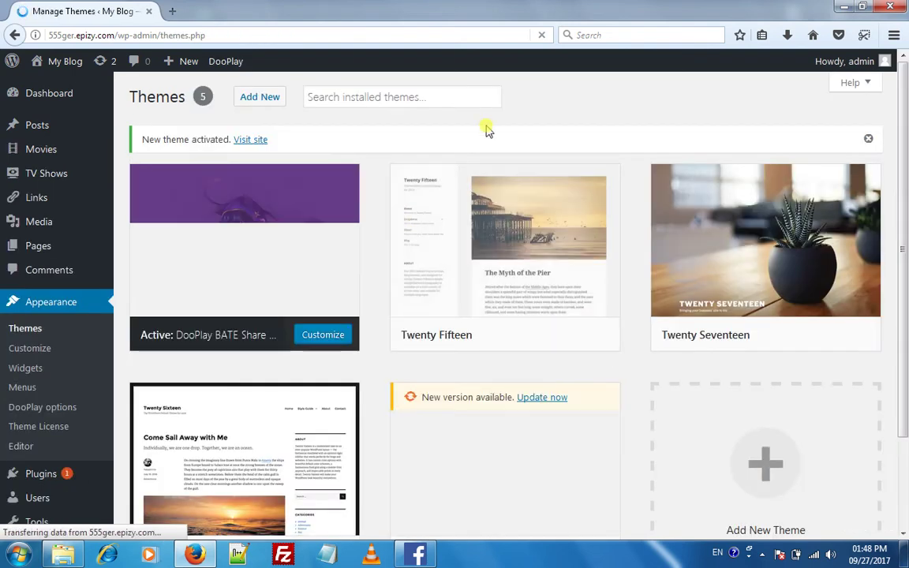
{"action": "scroll", "coordinate": [349, 167], "scroll_direction": "down", "scroll_amount": 3}
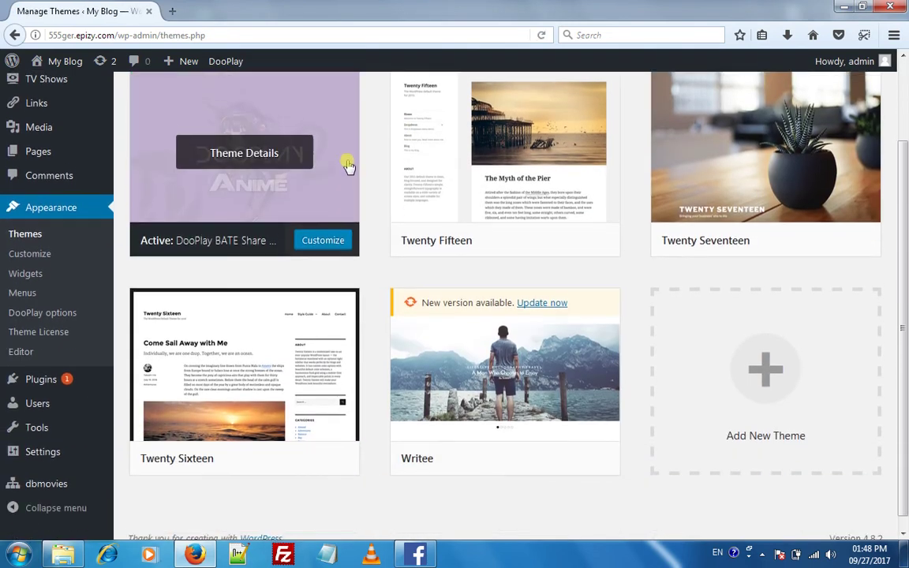
{"action": "scroll", "coordinate": [363, 237], "scroll_direction": "up", "scroll_amount": 1}
{"action": "scroll", "coordinate": [363, 237], "scroll_direction": "up", "scroll_amount": 2}
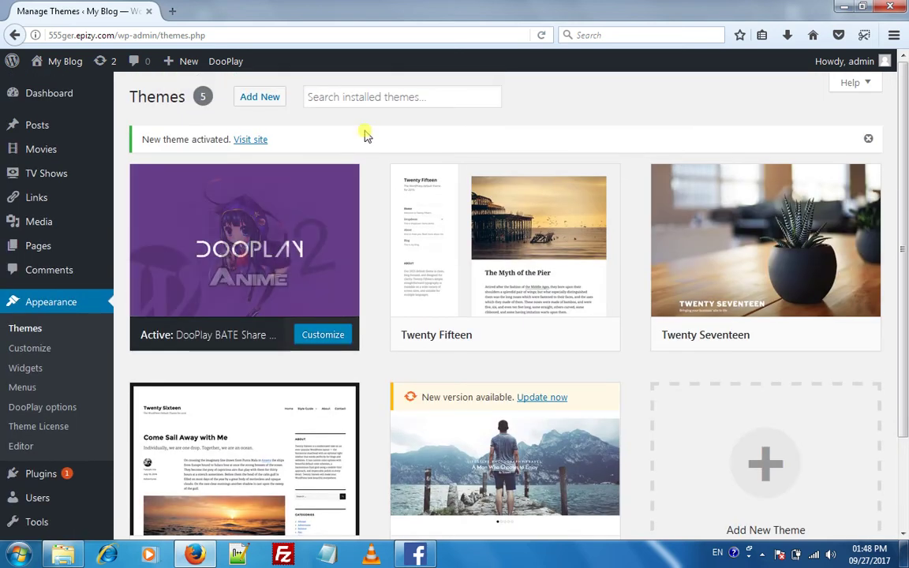
{"action": "mouse_move", "coordinate": [255, 337]}
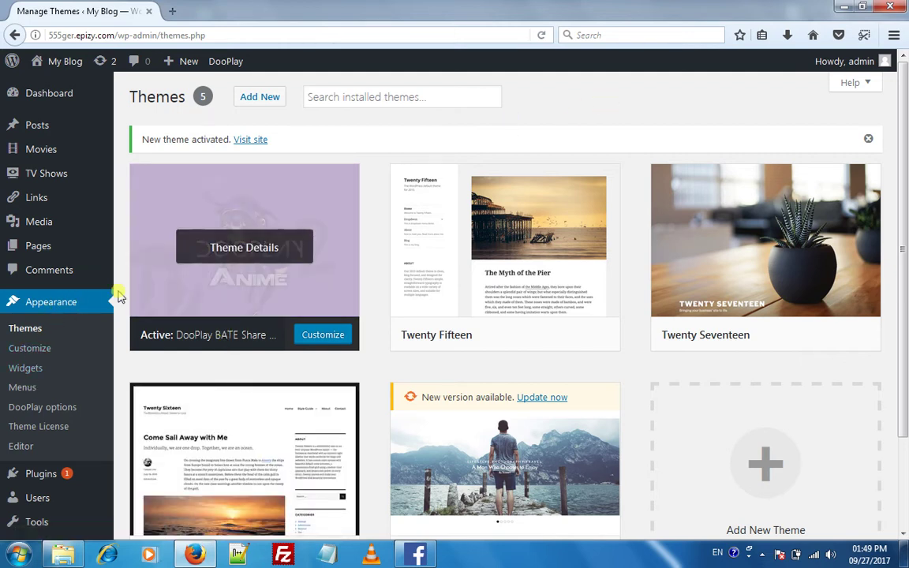
Activate the DooPlay theme license with the prefilled license key and save the changes
{"action": "left_click", "coordinate": [33, 427]}
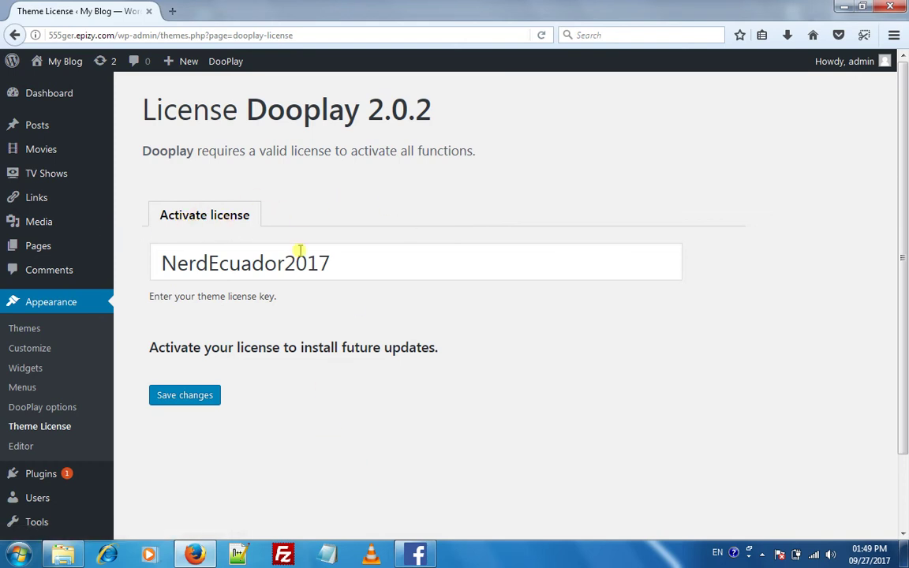
{"action": "left_click", "coordinate": [192, 395]}
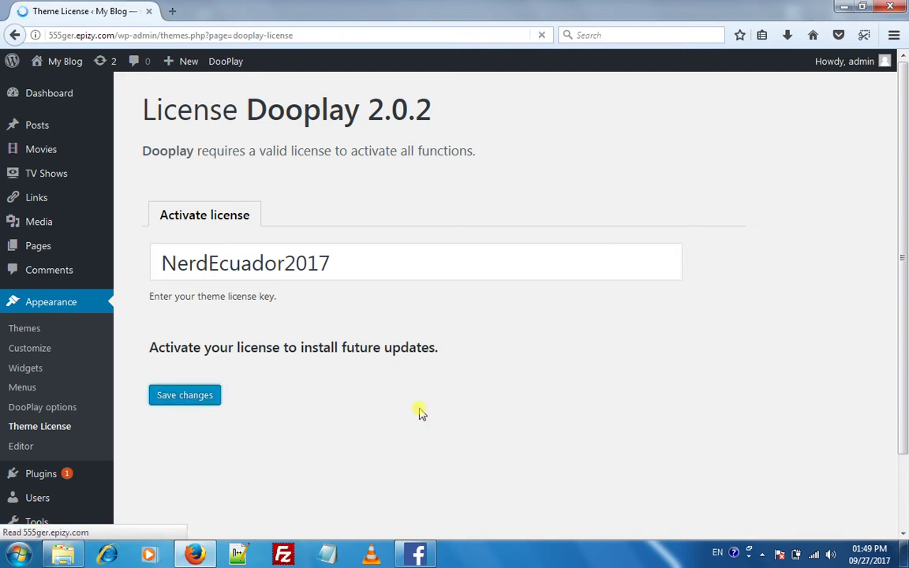
{"action": "left_click", "coordinate": [268, 382]}
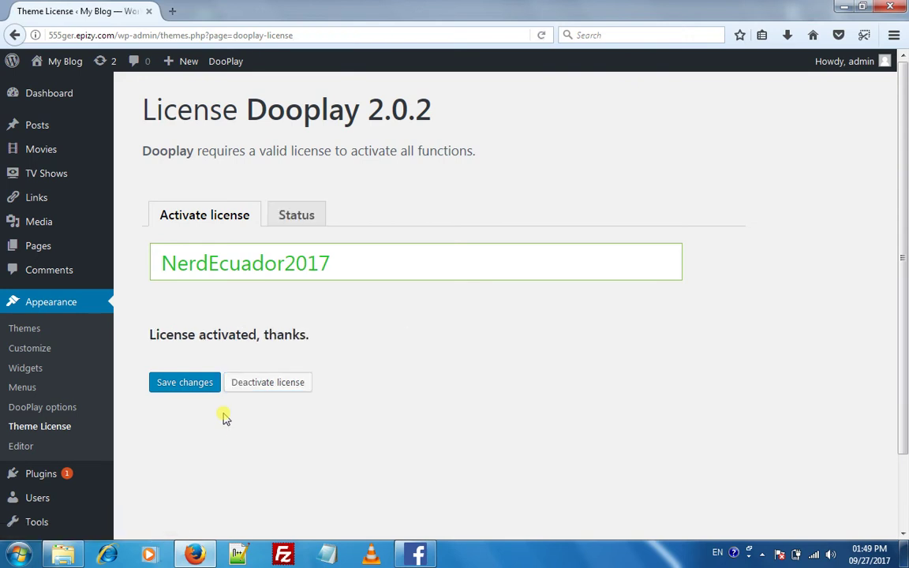
{"action": "left_click", "coordinate": [183, 384]}
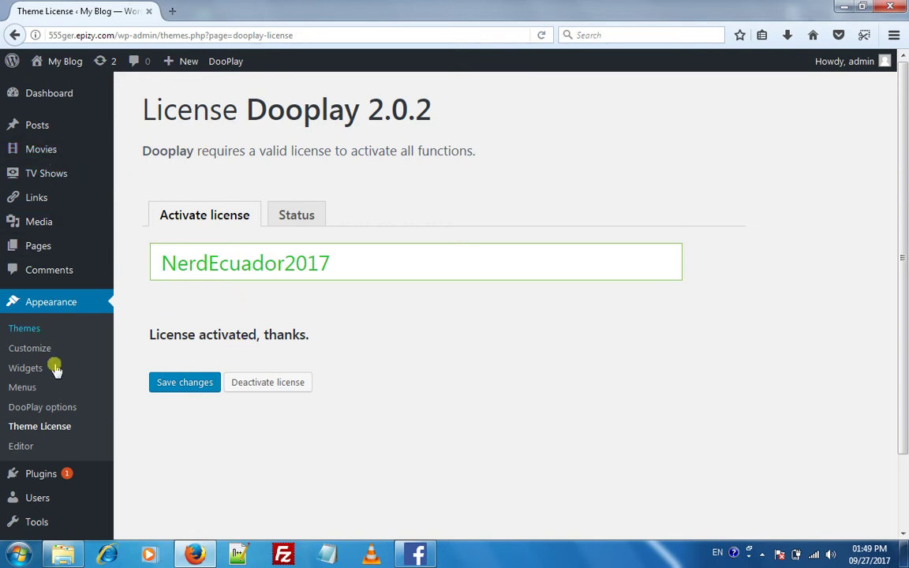
In the DooPlay general settings, set the number of TOP IMDb items to 54
{"action": "left_click", "coordinate": [53, 409]}
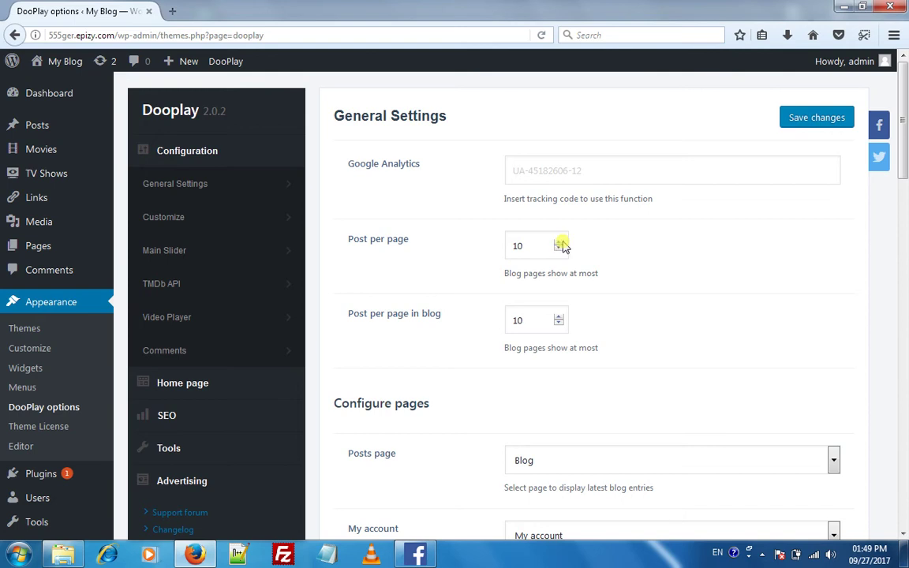
{"action": "left_click", "coordinate": [802, 124]}
{"action": "scroll", "coordinate": [467, 427], "scroll_direction": "down", "scroll_amount": 3}
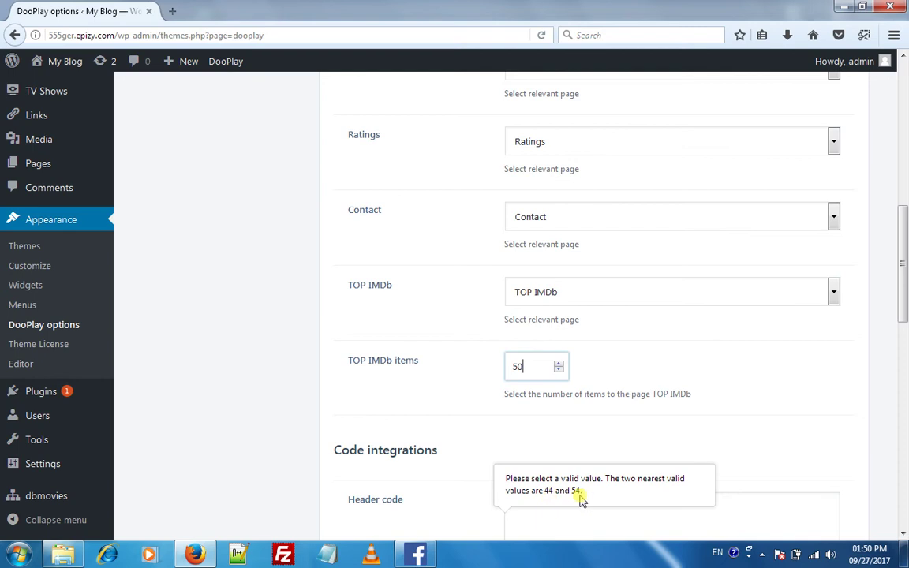
{"action": "left_click", "coordinate": [559, 363]}
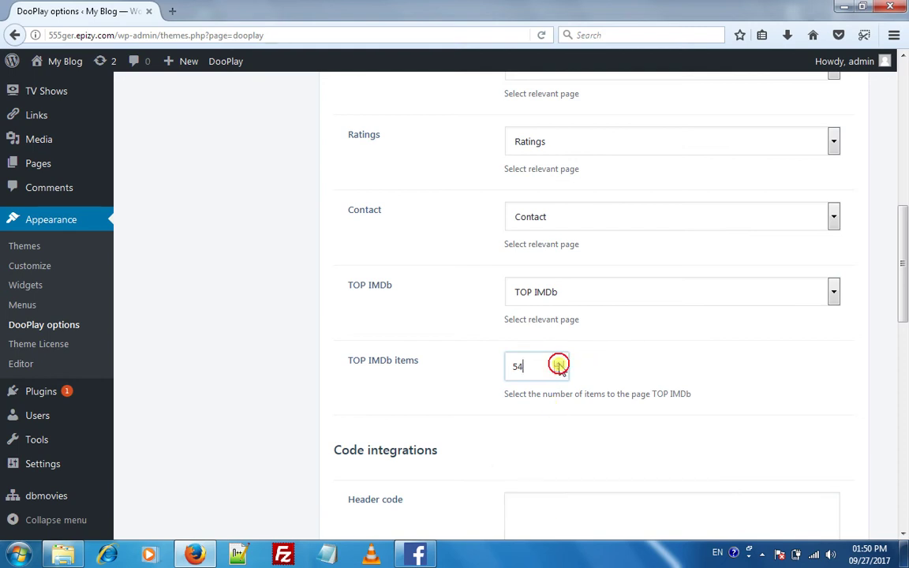
{"action": "scroll", "coordinate": [735, 406], "scroll_direction": "up", "scroll_amount": 10}
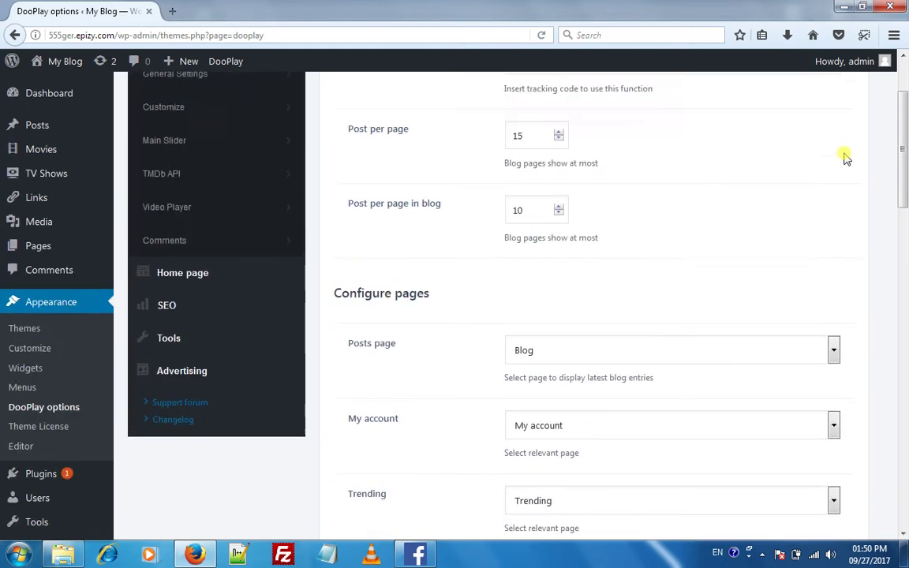
Set Post per page to 10 and save the DooPlay general settings
{"action": "left_click", "coordinate": [821, 116]}
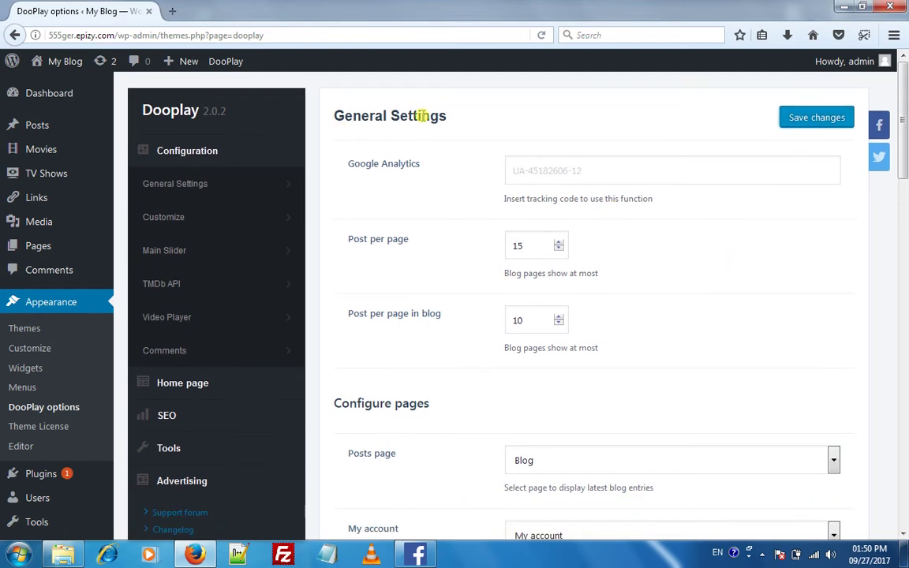
{"action": "left_click", "coordinate": [559, 249]}
{"action": "left_click", "coordinate": [811, 116]}
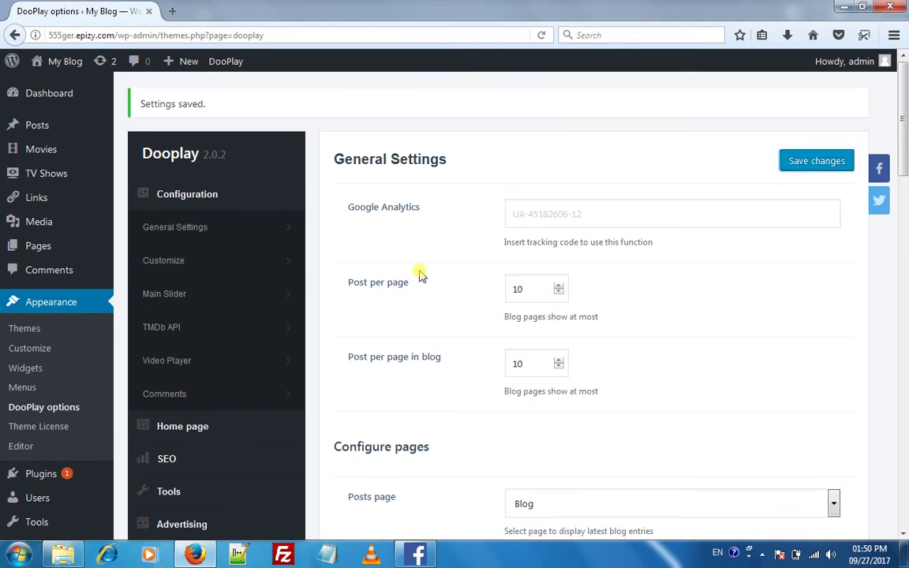
In the DooPlay Home modules settings, copy the [module-slider] shortcode into the shortcode console
{"action": "scroll", "coordinate": [405, 321], "scroll_direction": "down", "scroll_amount": 3}
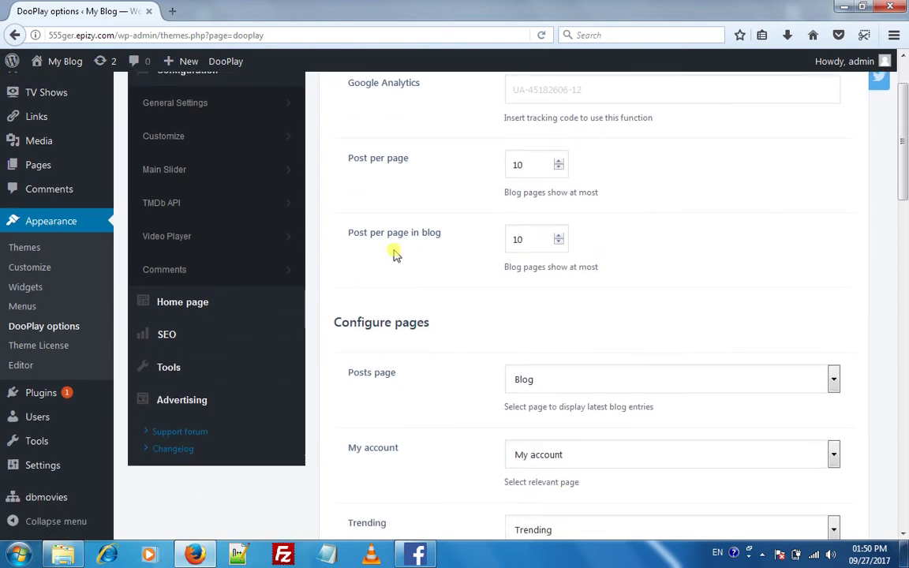
{"action": "left_click", "coordinate": [218, 300]}
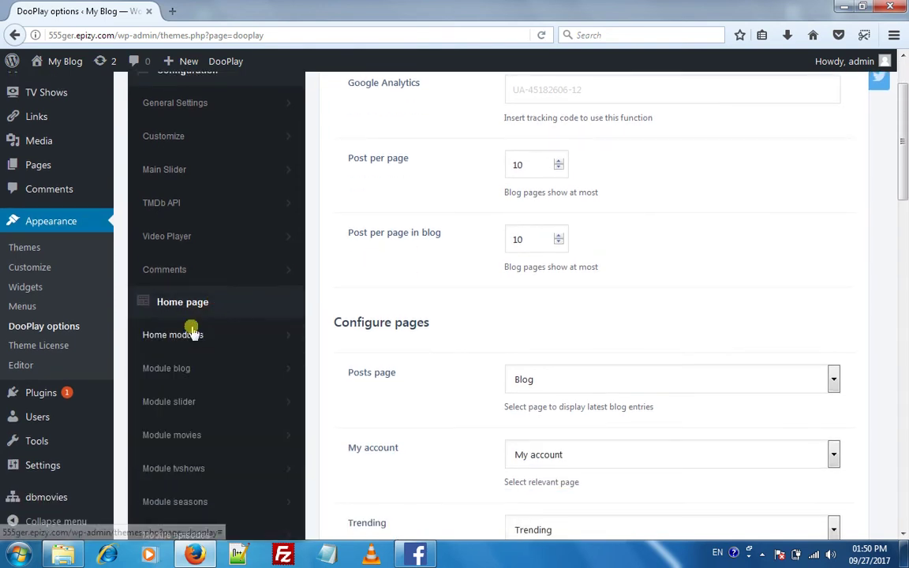
{"action": "left_click", "coordinate": [189, 331]}
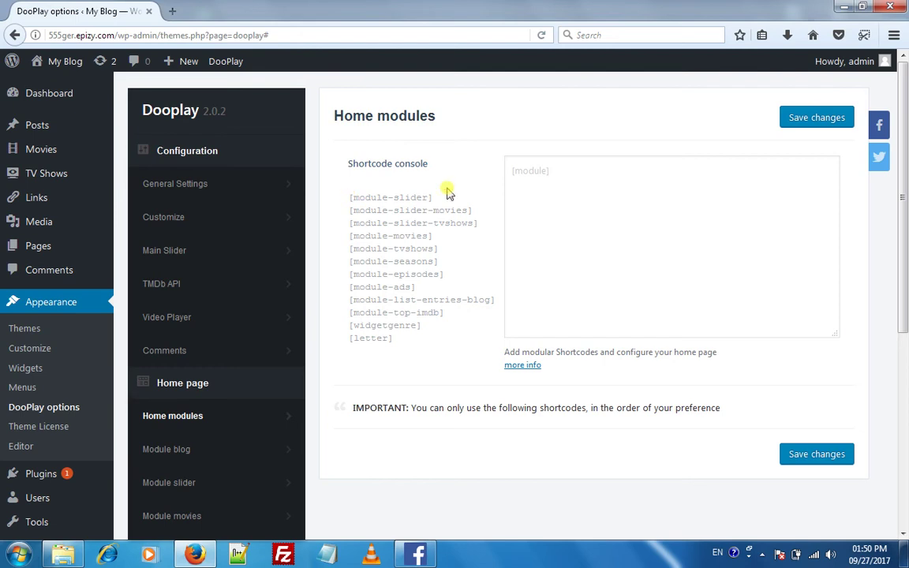
{"action": "triple_click", "coordinate": [390, 198]}
{"action": "right_click", "coordinate": [404, 197]}
{"action": "left_click", "coordinate": [452, 209]}
{"action": "left_click", "coordinate": [619, 170]}
{"action": "right_click", "coordinate": [620, 170]}
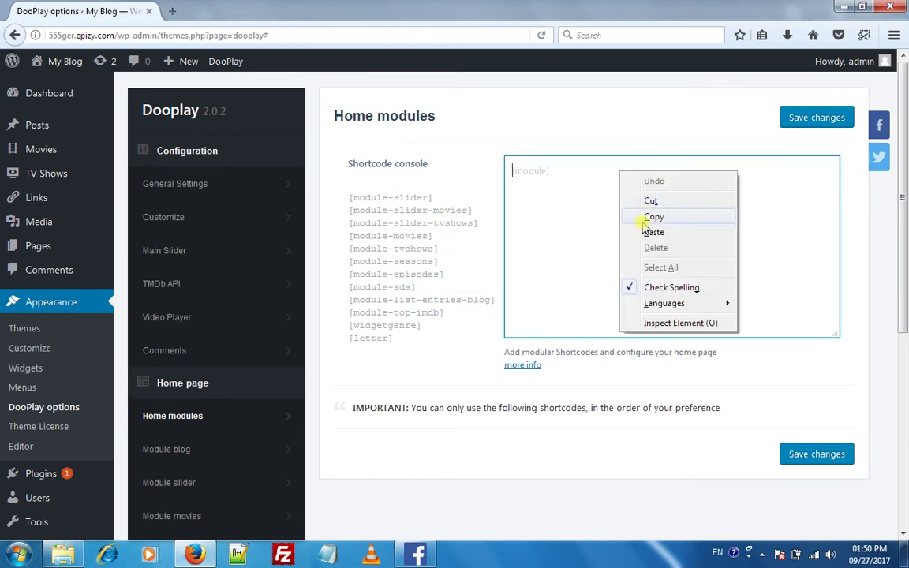
{"action": "left_click", "coordinate": [621, 231]}
Copy the [module-movies] shortcode into the shortcode console on a new line below [module-slider]
{"action": "triple_click", "coordinate": [386, 235]}
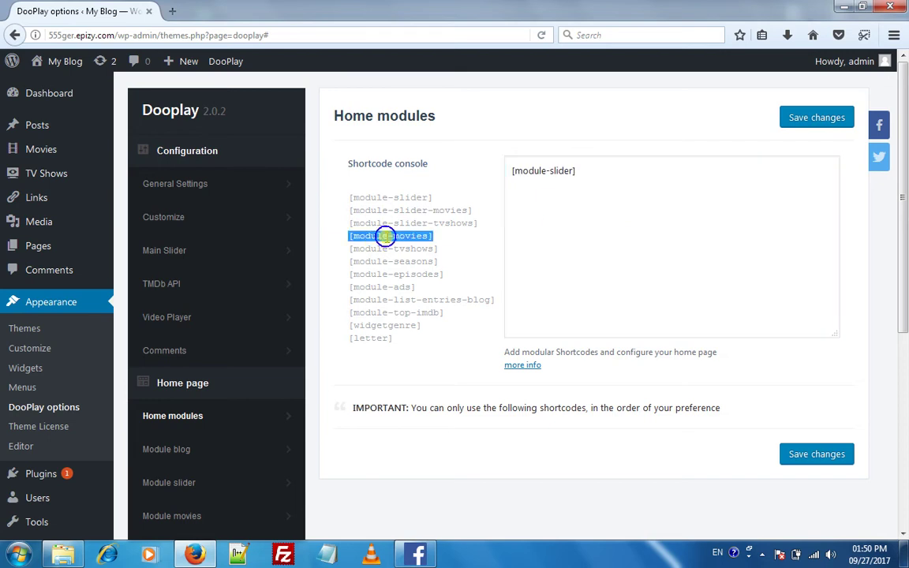
{"action": "right_click", "coordinate": [355, 238]}
{"action": "left_click", "coordinate": [374, 247]}
{"action": "left_click", "coordinate": [620, 175]}
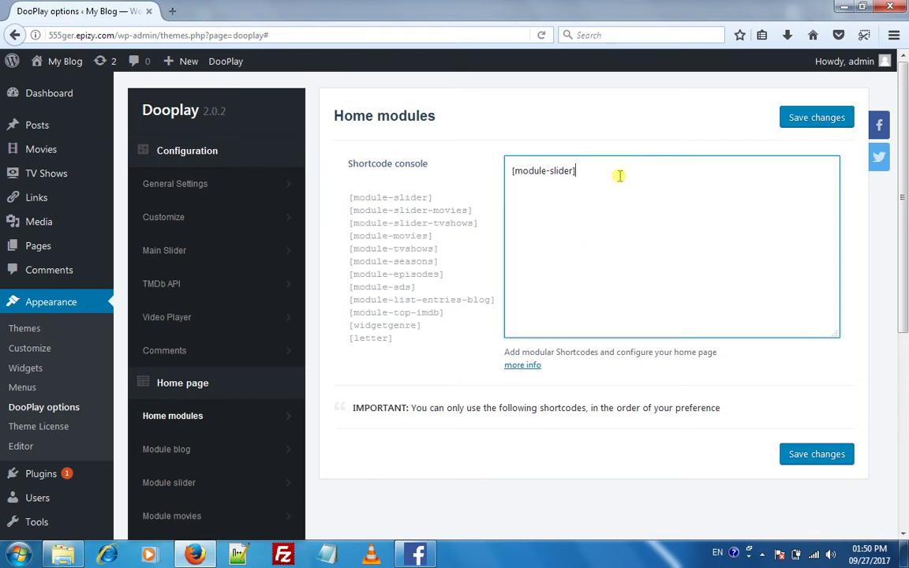
{"action": "key", "text": "ctrl+v"}
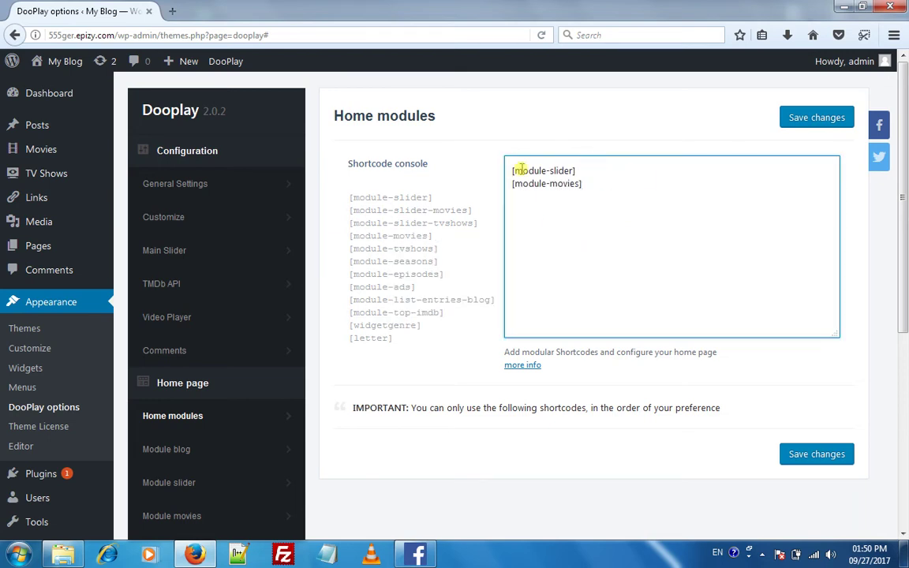
Add the [module-tvshows] shortcode on a new line below [module-movies] and save the Home modules settings
{"action": "triple_click", "coordinate": [414, 251]}
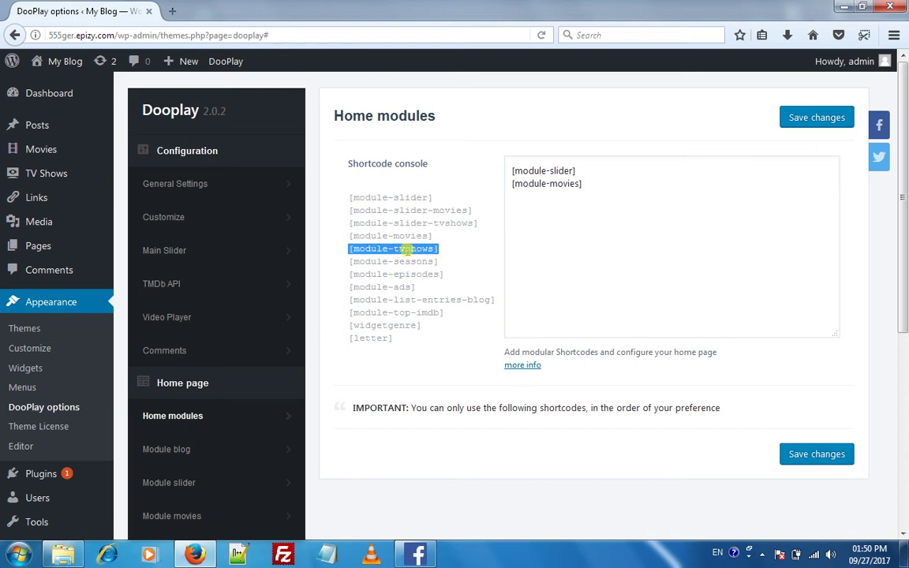
{"action": "left_click", "coordinate": [636, 190]}
{"action": "key", "text": "Return"}
{"action": "key", "text": "ctrl+v"}
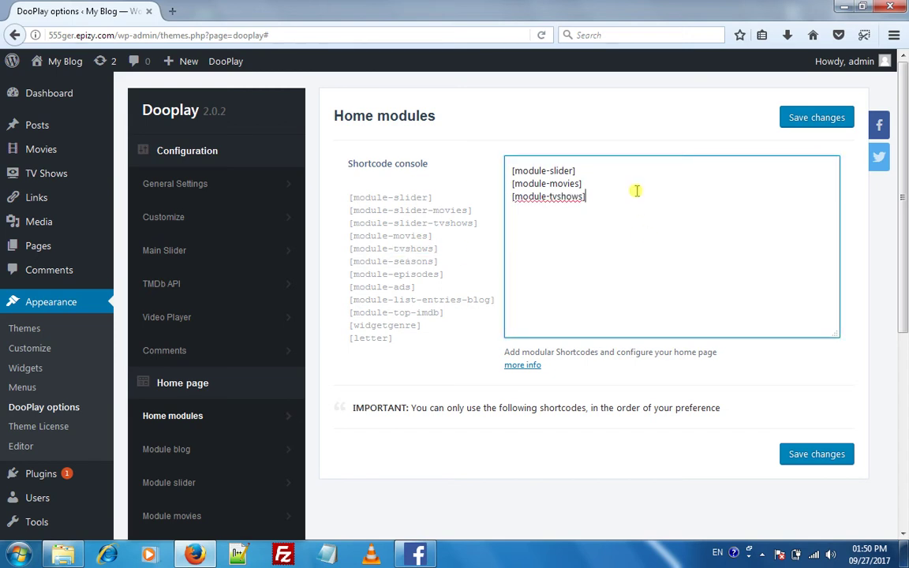
{"action": "left_click", "coordinate": [821, 117]}
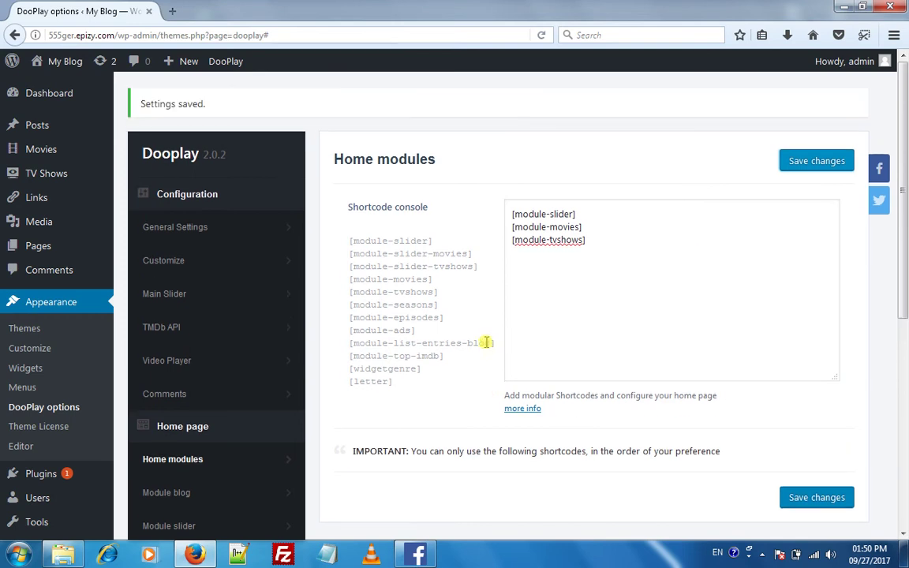
{"action": "scroll", "coordinate": [467, 308], "scroll_direction": "down", "scroll_amount": 1}
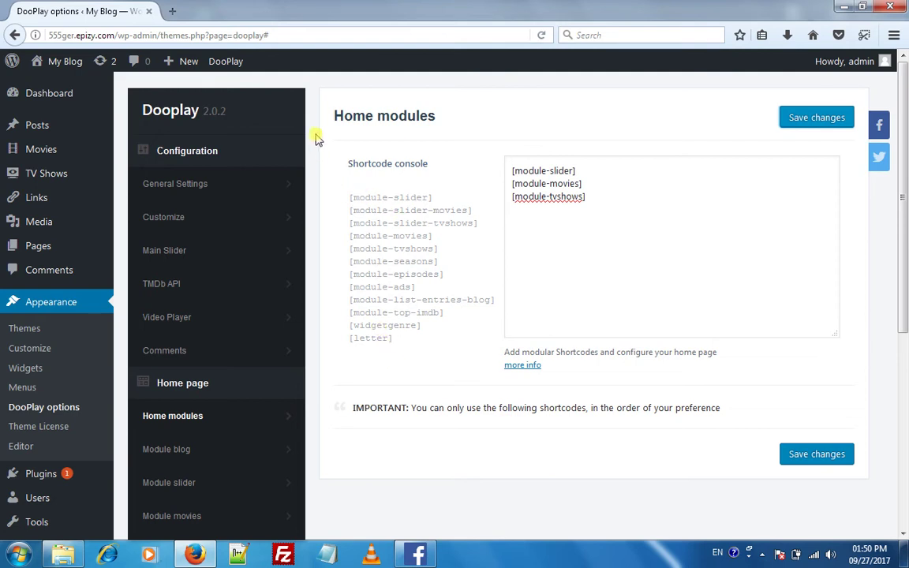
Open the My Blog site in a new browser tab and view its front page
{"action": "mouse_move", "coordinate": [65, 63]}
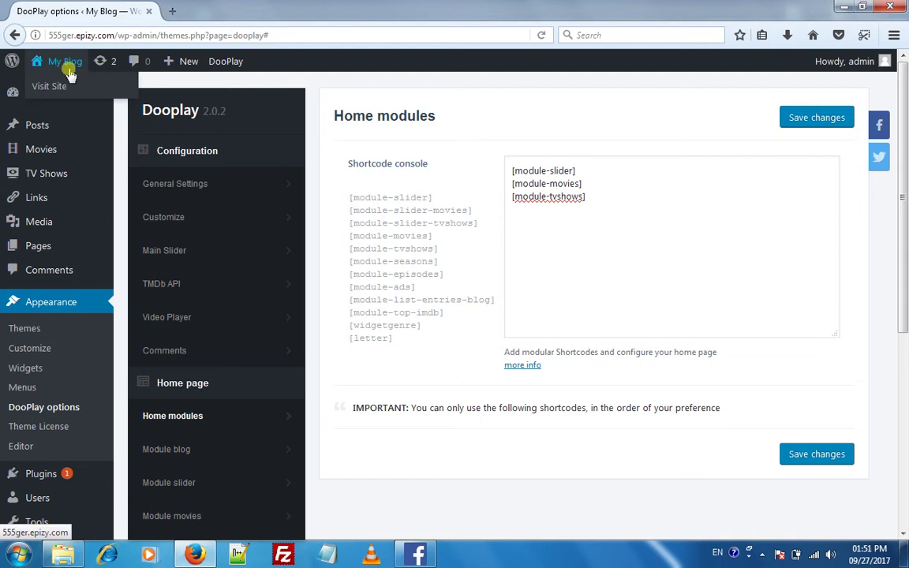
{"action": "right_click", "coordinate": [60, 86]}
{"action": "left_click", "coordinate": [119, 94]}
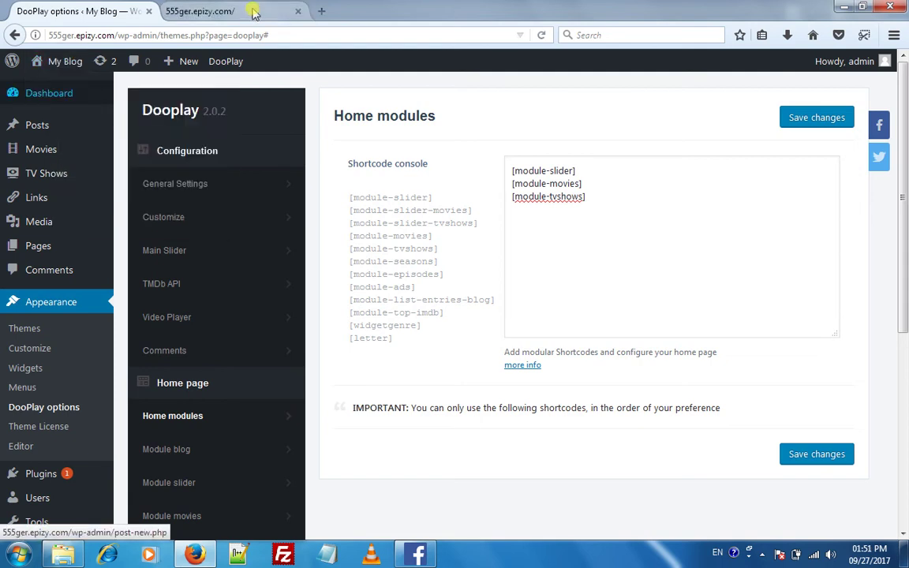
{"action": "left_click", "coordinate": [209, 11]}
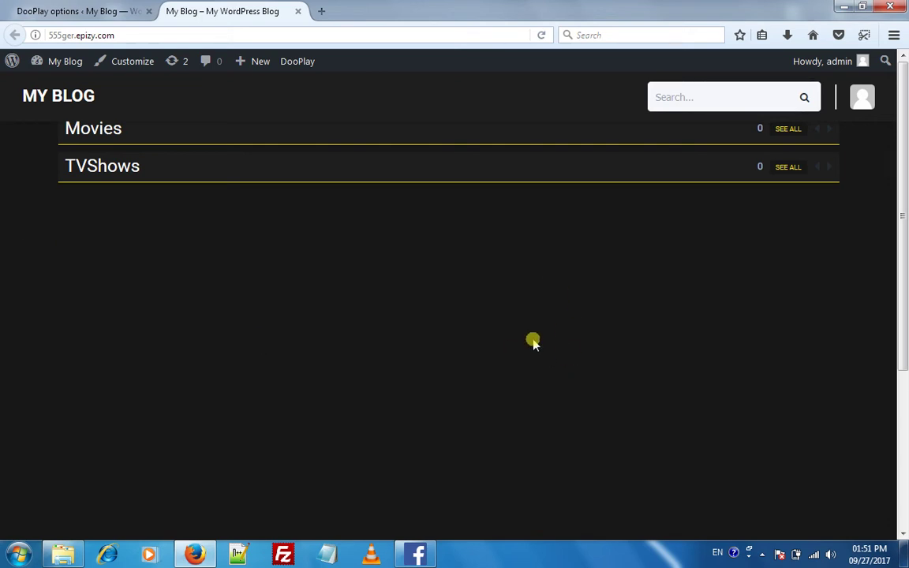
Return to the WordPress admin, open the dbmovies importer and get page 1 of the movies for year 2017
{"action": "left_click", "coordinate": [94, 10]}
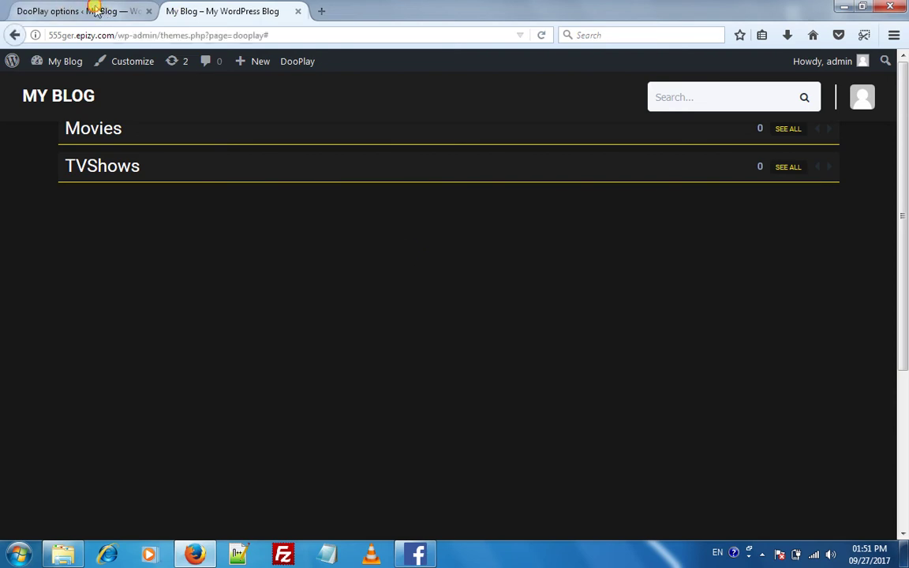
{"action": "scroll", "coordinate": [63, 394], "scroll_direction": "down", "scroll_amount": 3}
{"action": "left_click", "coordinate": [42, 496]}
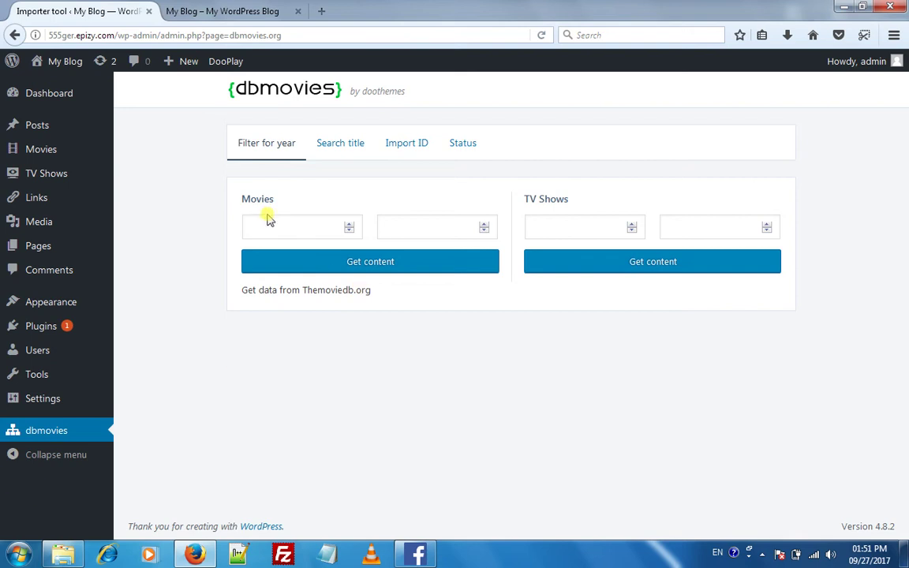
{"action": "left_click", "coordinate": [286, 227]}
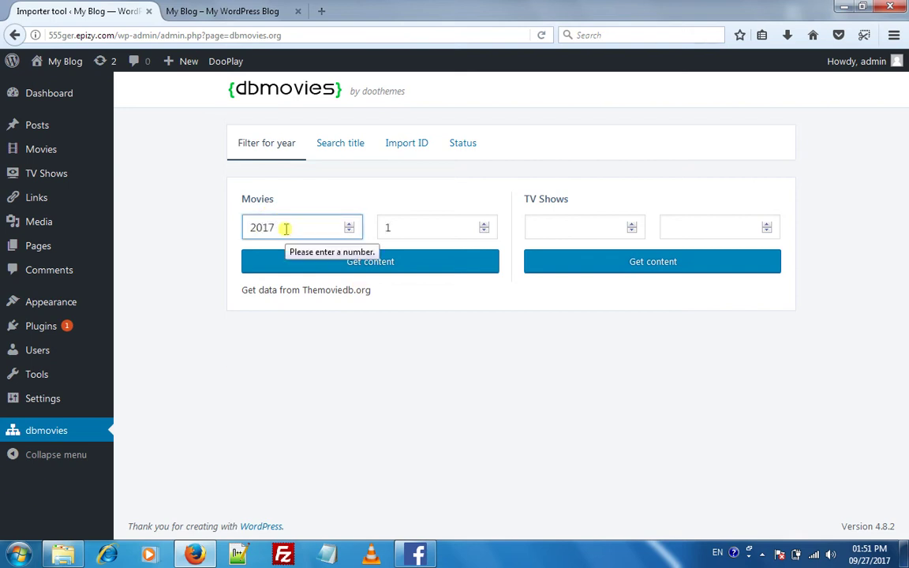
{"action": "key", "text": "Return"}
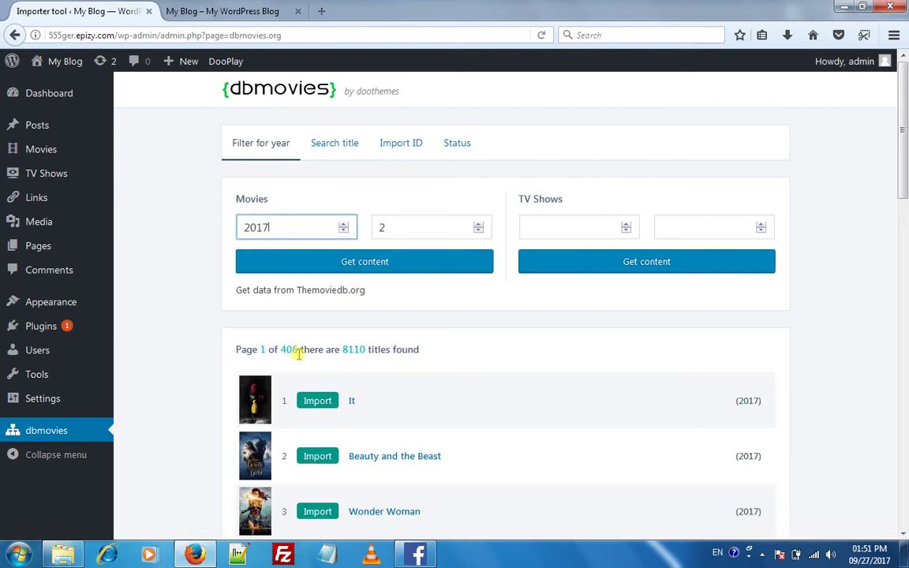
Import every movie on the first page of the 2017 results, from It through Get Out
{"action": "left_click", "coordinate": [318, 401]}
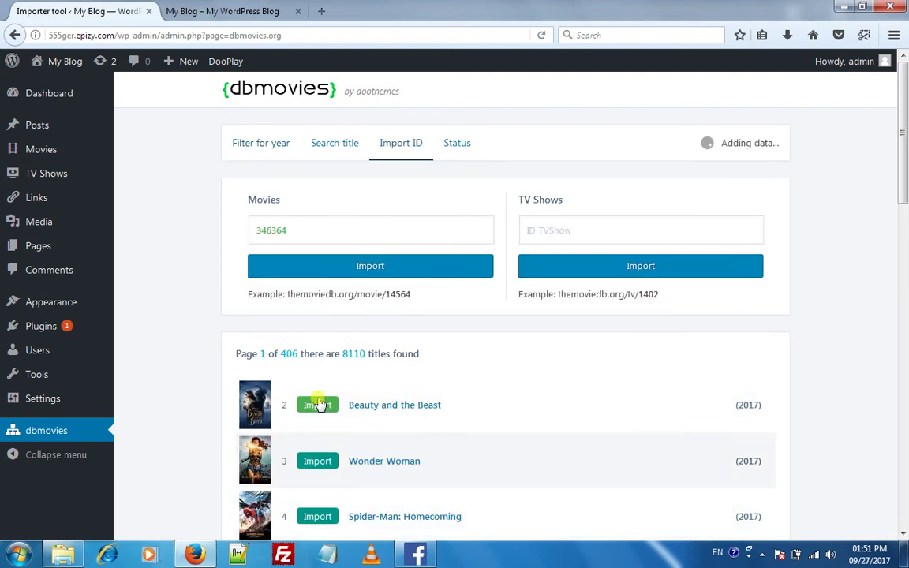
{"action": "left_click", "coordinate": [318, 405]}
{"action": "left_click", "coordinate": [315, 406]}
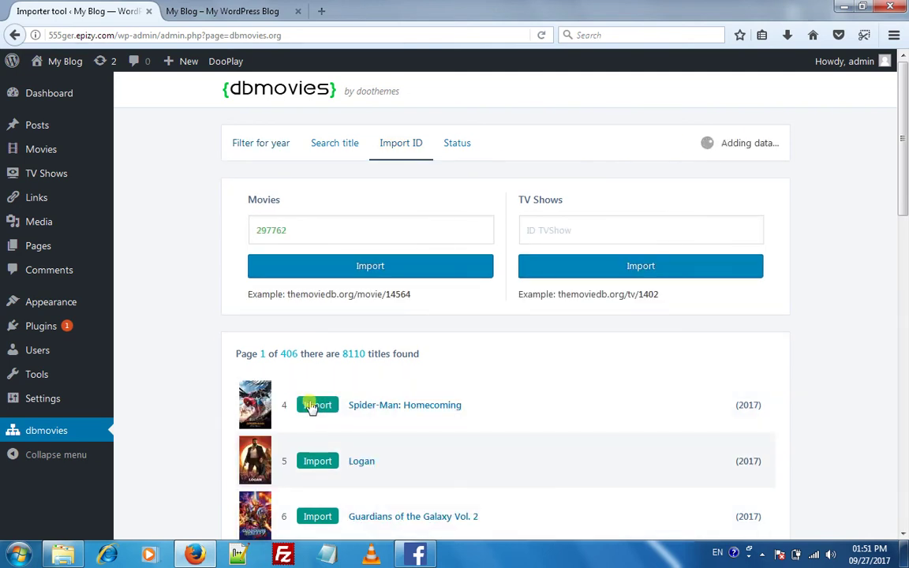
{"action": "left_click", "coordinate": [316, 407]}
{"action": "left_click", "coordinate": [314, 406]}
{"action": "left_click", "coordinate": [315, 404]}
{"action": "left_click", "coordinate": [314, 405]}
{"action": "left_click", "coordinate": [313, 406]}
{"action": "left_click", "coordinate": [312, 406]}
{"action": "left_click", "coordinate": [311, 406]}
{"action": "left_click", "coordinate": [312, 406]}
{"action": "left_click", "coordinate": [312, 407]}
{"action": "left_click", "coordinate": [312, 407]}
{"action": "left_click", "coordinate": [311, 406]}
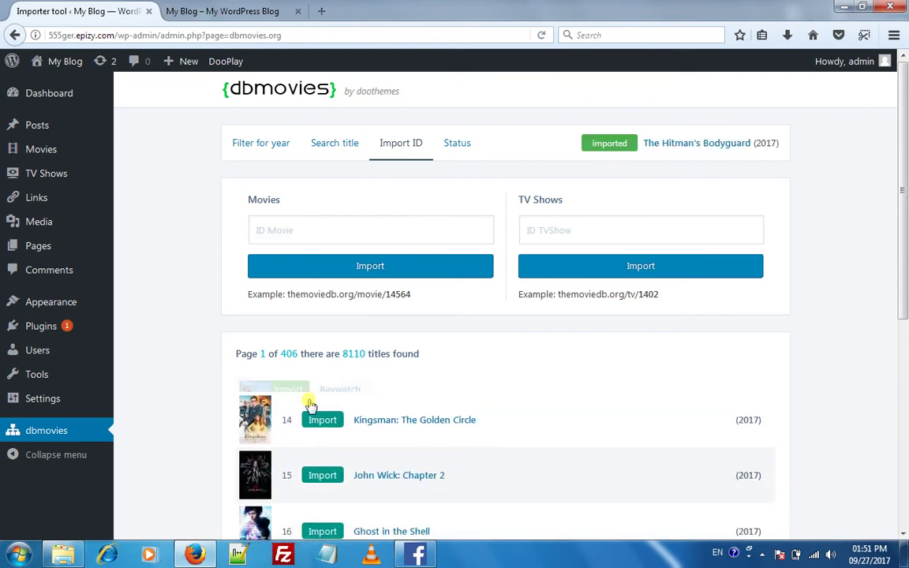
{"action": "left_click", "coordinate": [312, 405]}
{"action": "left_click", "coordinate": [312, 405]}
{"action": "left_click", "coordinate": [312, 405]}
{"action": "left_click", "coordinate": [312, 406]}
{"action": "left_click", "coordinate": [312, 406]}
{"action": "left_click", "coordinate": [312, 406]}
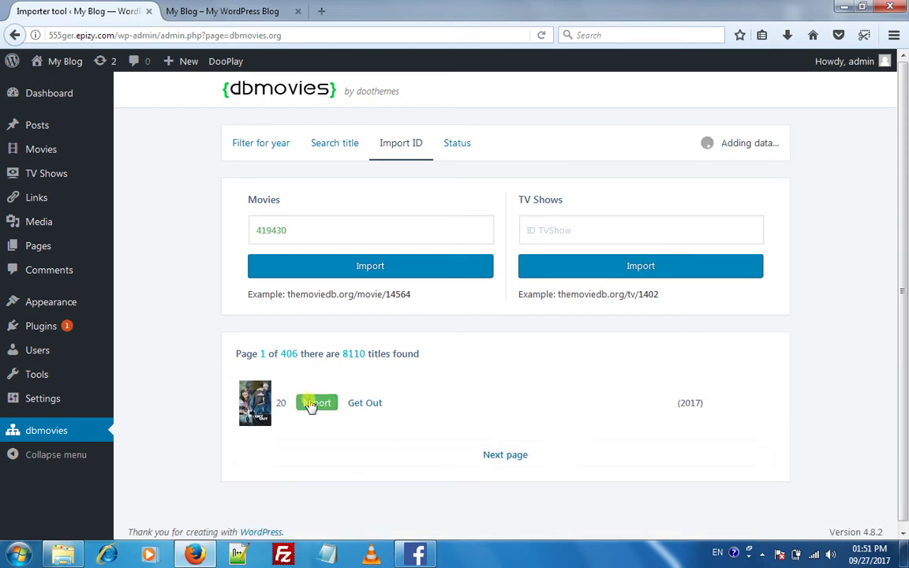
{"action": "left_click", "coordinate": [311, 406]}
Go back to the year filter and get page 1 of the TV shows for year 2017
{"action": "left_click", "coordinate": [626, 239]}
{"action": "left_click", "coordinate": [255, 150]}
{"action": "left_click", "coordinate": [575, 227]}
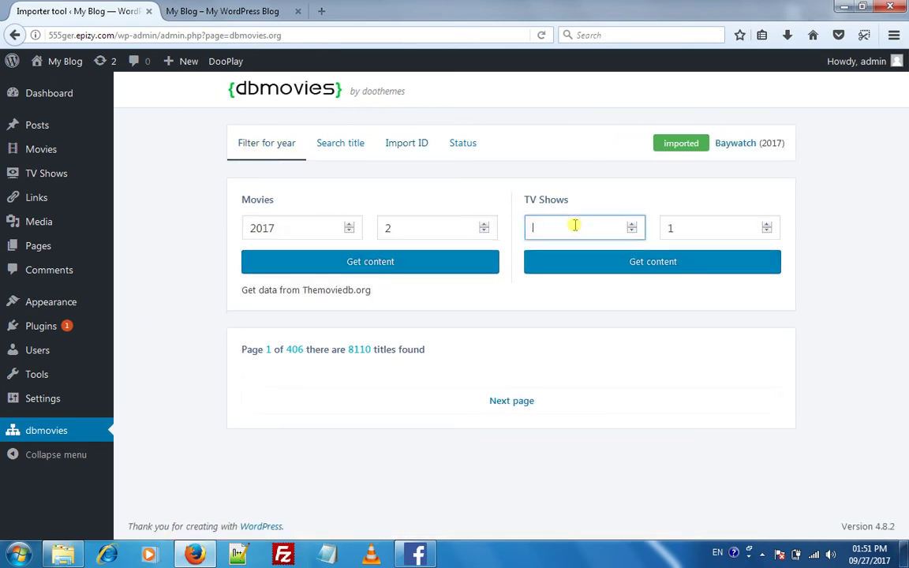
{"action": "key", "text": "Return"}
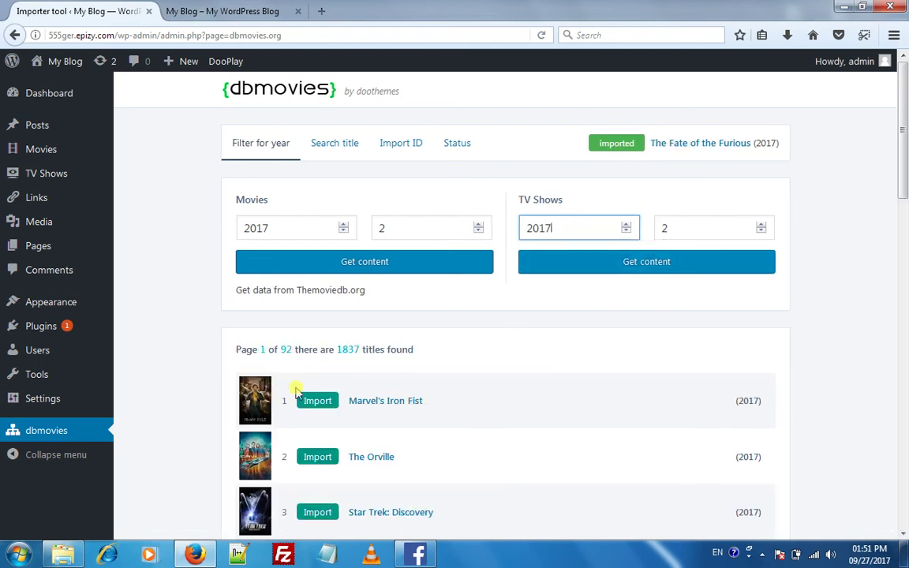
Import every TV show on the first page of the 2017 results, from Marvel's Iron Fist through Manhole
{"action": "left_click", "coordinate": [315, 401]}
{"action": "left_click", "coordinate": [314, 404]}
{"action": "left_click", "coordinate": [314, 404]}
{"action": "left_click", "coordinate": [314, 404]}
{"action": "left_click", "coordinate": [314, 404]}
{"action": "left_click", "coordinate": [314, 404]}
{"action": "left_click", "coordinate": [314, 404]}
{"action": "left_click", "coordinate": [314, 404]}
{"action": "left_click", "coordinate": [314, 405]}
{"action": "left_click", "coordinate": [314, 404]}
{"action": "left_click", "coordinate": [314, 404]}
{"action": "left_click", "coordinate": [314, 405]}
{"action": "left_click", "coordinate": [314, 404]}
{"action": "left_click", "coordinate": [314, 404]}
{"action": "left_click", "coordinate": [314, 405]}
{"action": "left_click", "coordinate": [314, 404]}
{"action": "left_click", "coordinate": [314, 404]}
{"action": "left_click", "coordinate": [314, 404]}
{"action": "left_click", "coordinate": [314, 404]}
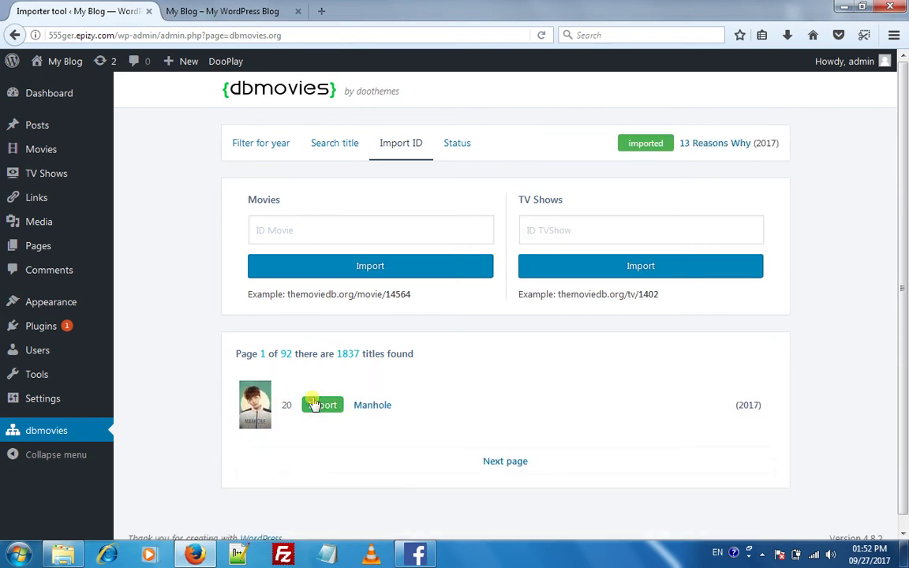
{"action": "left_click", "coordinate": [314, 405]}
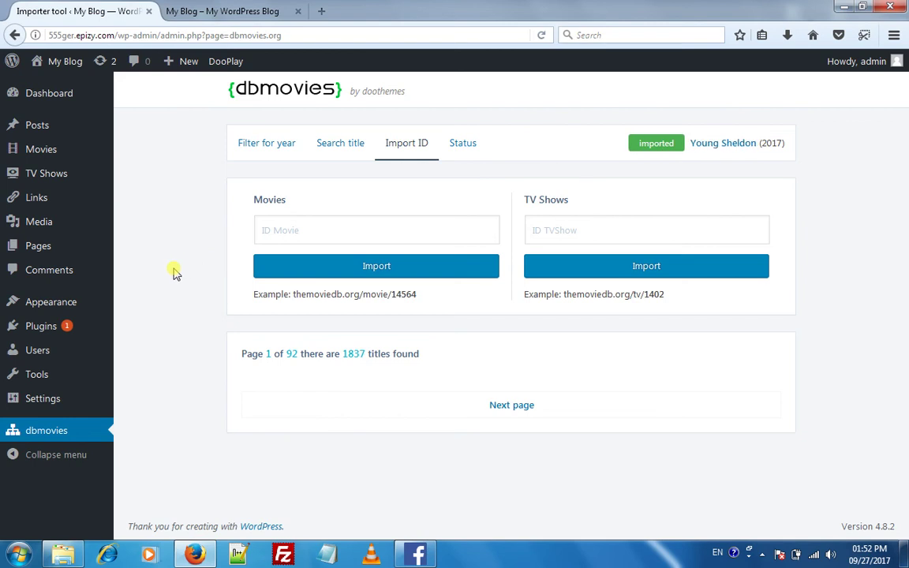
Reload the My Blog front page and look through the imported titles in its Movies carousel
{"action": "left_click", "coordinate": [260, 10]}
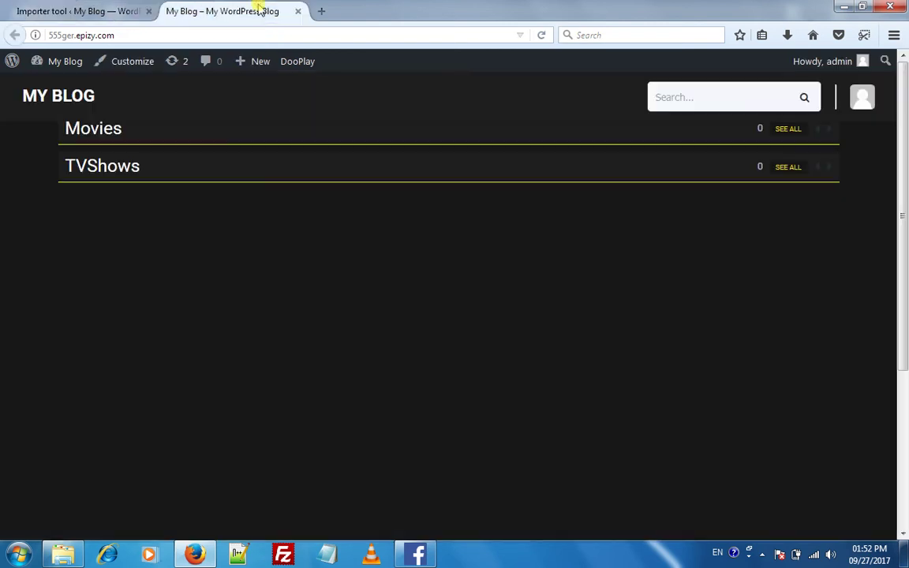
{"action": "left_click", "coordinate": [63, 95]}
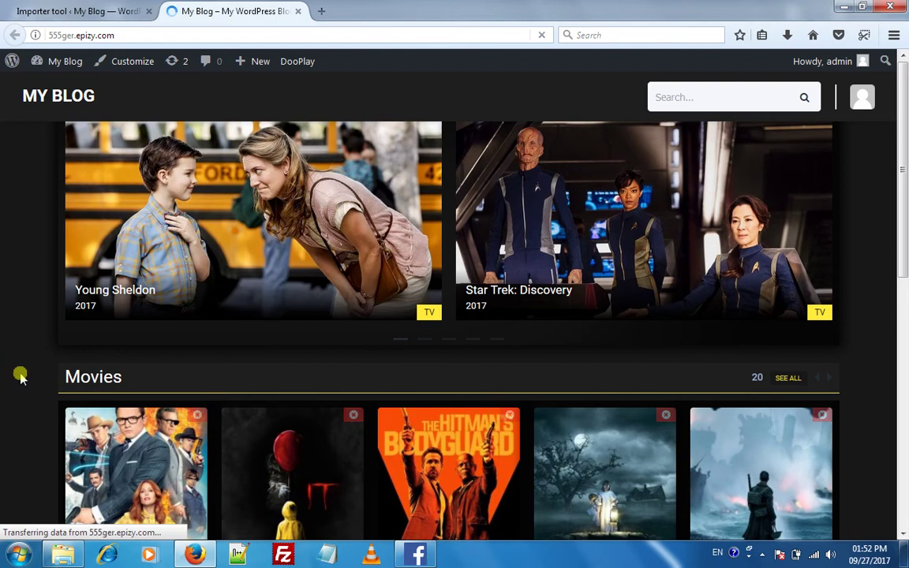
{"action": "scroll", "coordinate": [15, 363], "scroll_direction": "down", "scroll_amount": 4}
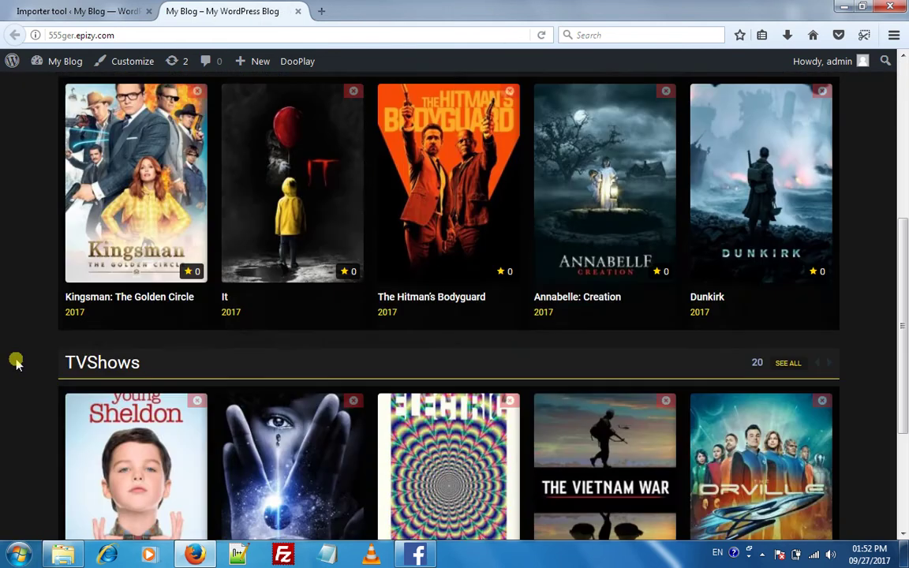
{"action": "scroll", "coordinate": [16, 363], "scroll_direction": "up", "scroll_amount": 2}
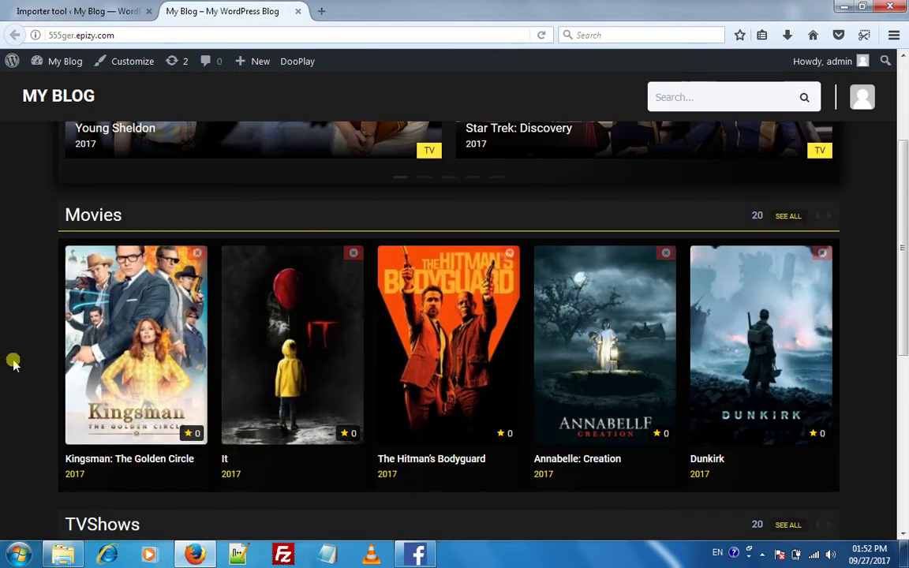
{"action": "left_click", "coordinate": [830, 217]}
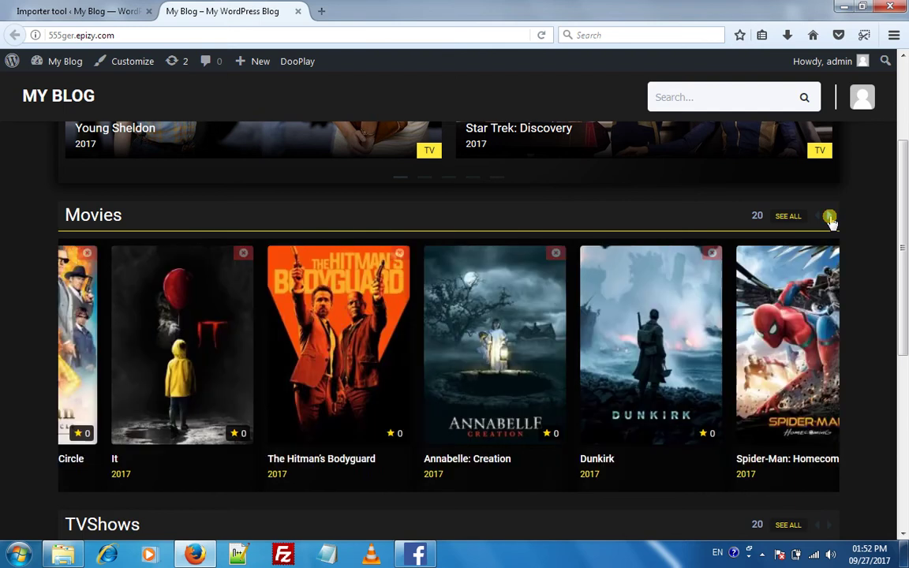
{"action": "left_click", "coordinate": [830, 217]}
Look through the TVShows carousel and review the rest of the front page layout, including the slider
{"action": "scroll", "coordinate": [41, 453], "scroll_direction": "down", "scroll_amount": 4}
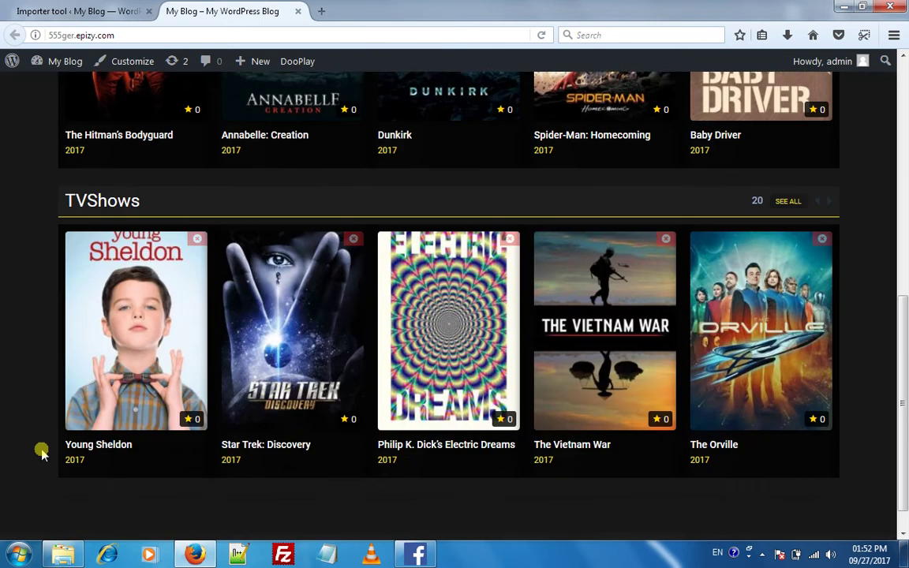
{"action": "left_click", "coordinate": [826, 203]}
{"action": "left_click", "coordinate": [826, 202]}
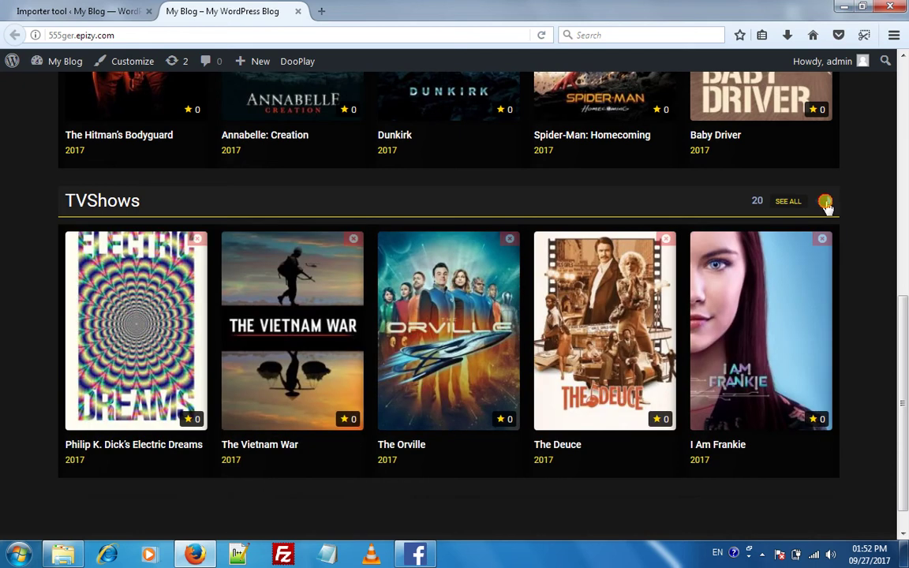
{"action": "left_click", "coordinate": [825, 203]}
{"action": "scroll", "coordinate": [35, 429], "scroll_direction": "up", "scroll_amount": 2}
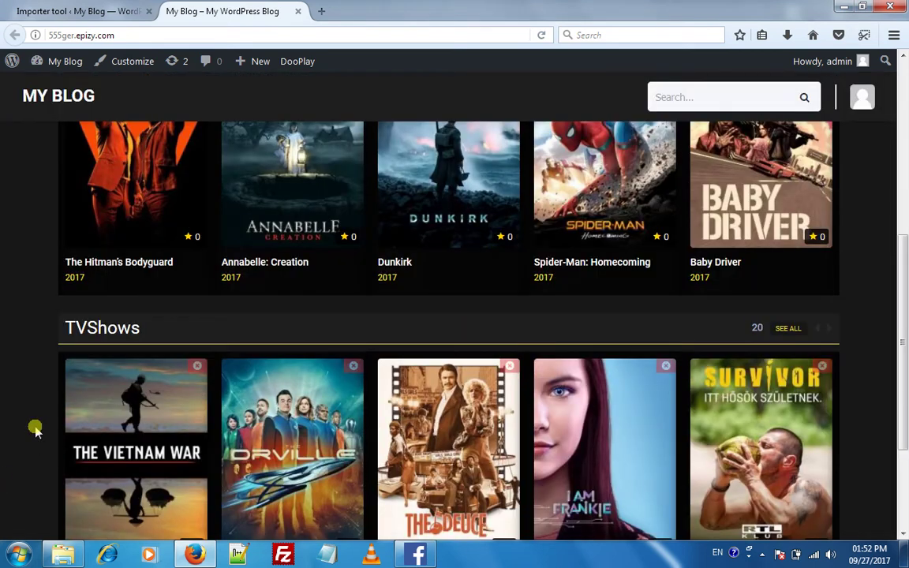
{"action": "scroll", "coordinate": [24, 416], "scroll_direction": "down", "scroll_amount": 3}
{"action": "scroll", "coordinate": [24, 418], "scroll_direction": "up", "scroll_amount": 7}
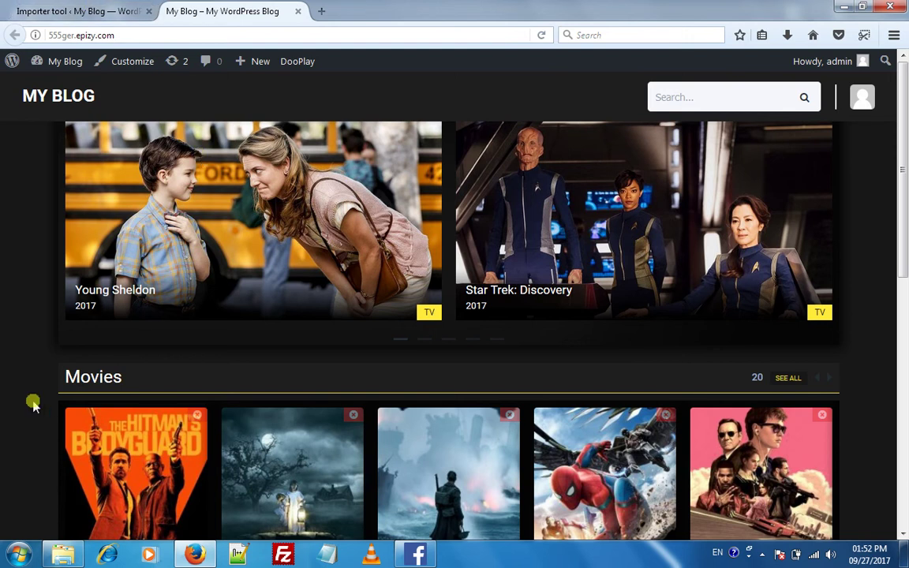
{"action": "scroll", "coordinate": [47, 394], "scroll_direction": "down", "scroll_amount": 3}
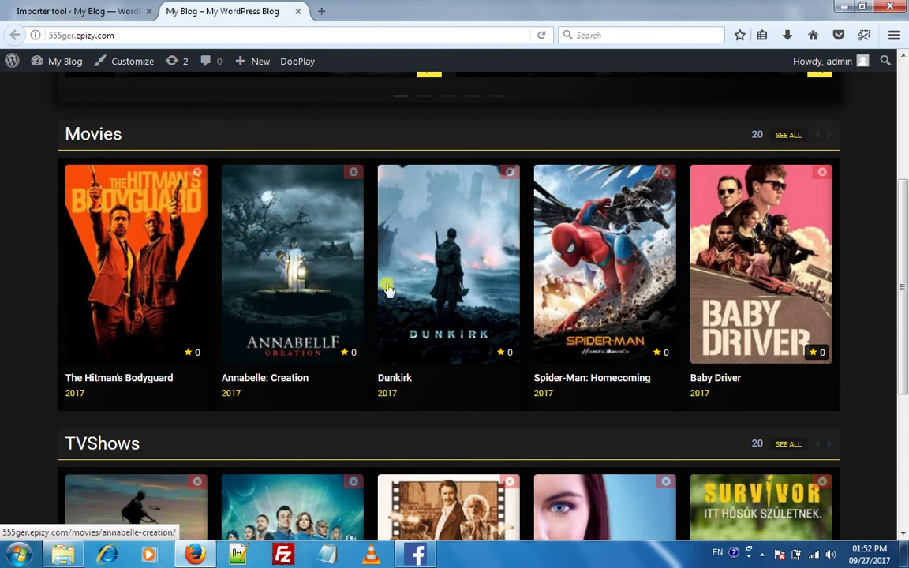
Open the DooPlay options for the home page's Module movies, deactivate its slider and save the changes
{"action": "left_click", "coordinate": [76, 11]}
{"action": "mouse_move", "coordinate": [43, 307]}
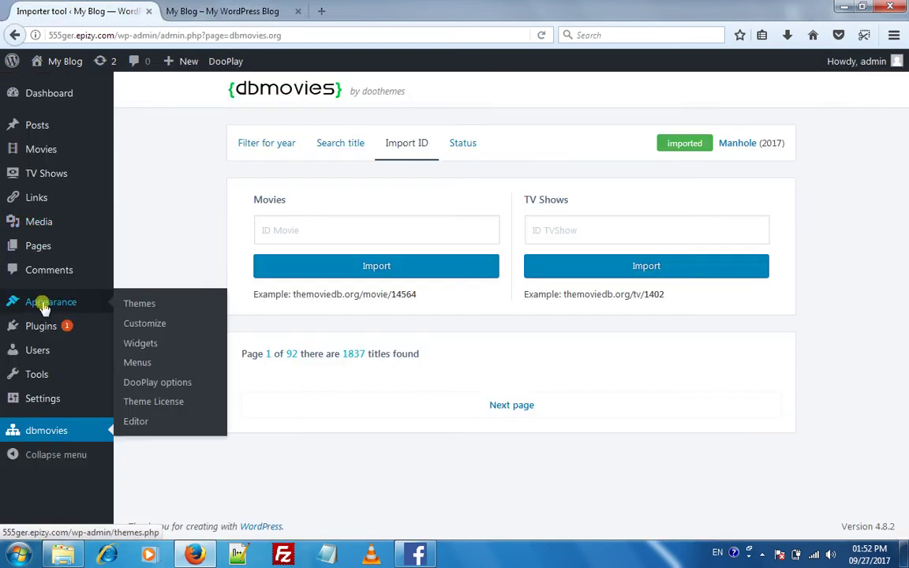
{"action": "left_click", "coordinate": [148, 388]}
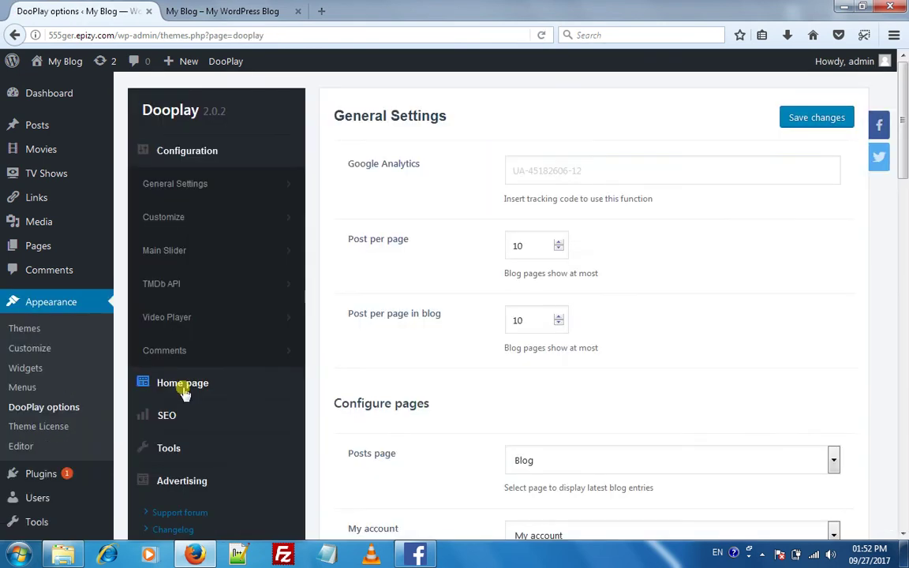
{"action": "left_click", "coordinate": [170, 387]}
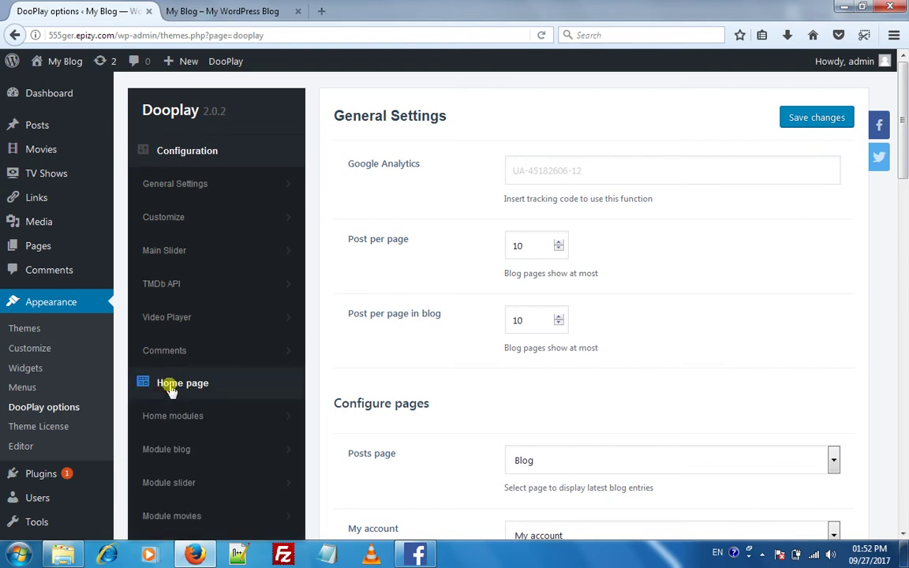
{"action": "scroll", "coordinate": [171, 393], "scroll_direction": "down", "scroll_amount": 2}
{"action": "left_click", "coordinate": [190, 435]}
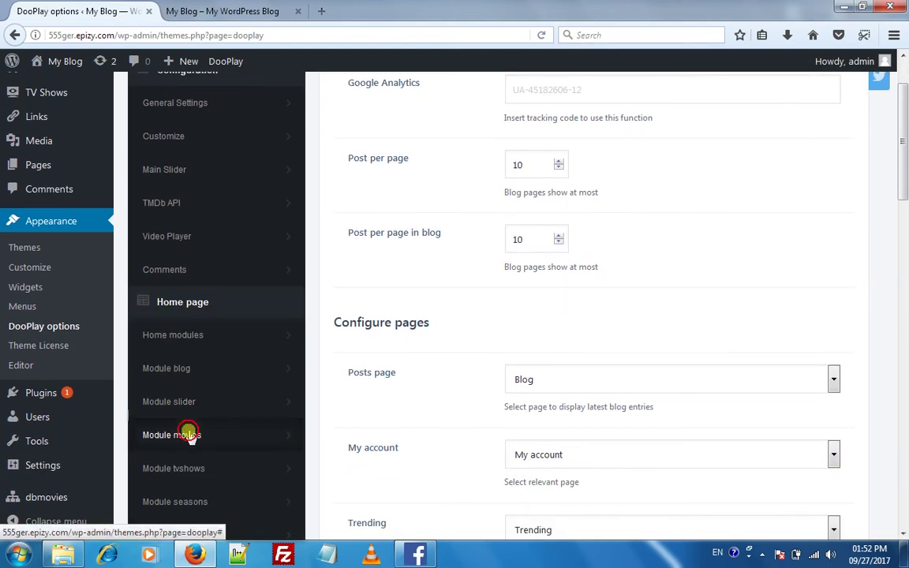
{"action": "scroll", "coordinate": [184, 456], "scroll_direction": "down", "scroll_amount": 5}
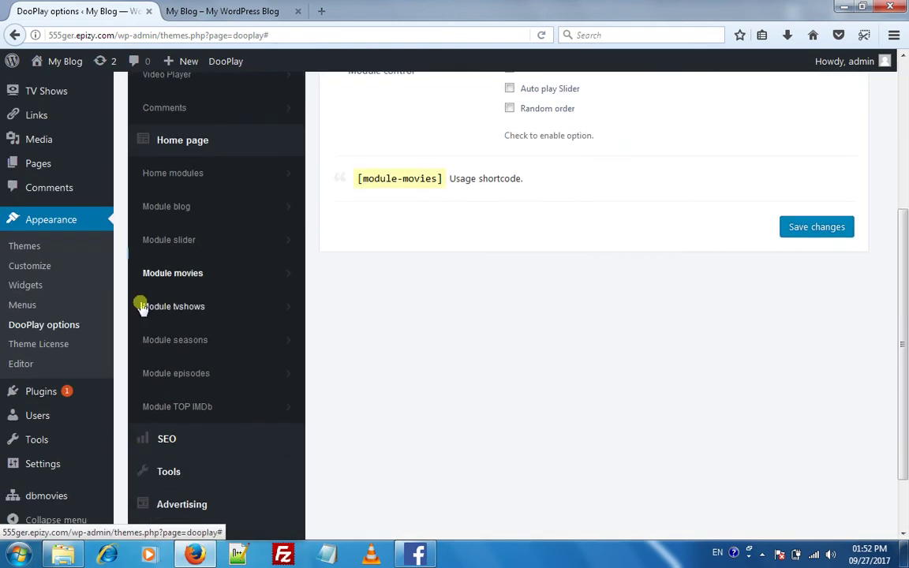
{"action": "scroll", "coordinate": [358, 345], "scroll_direction": "up", "scroll_amount": 5}
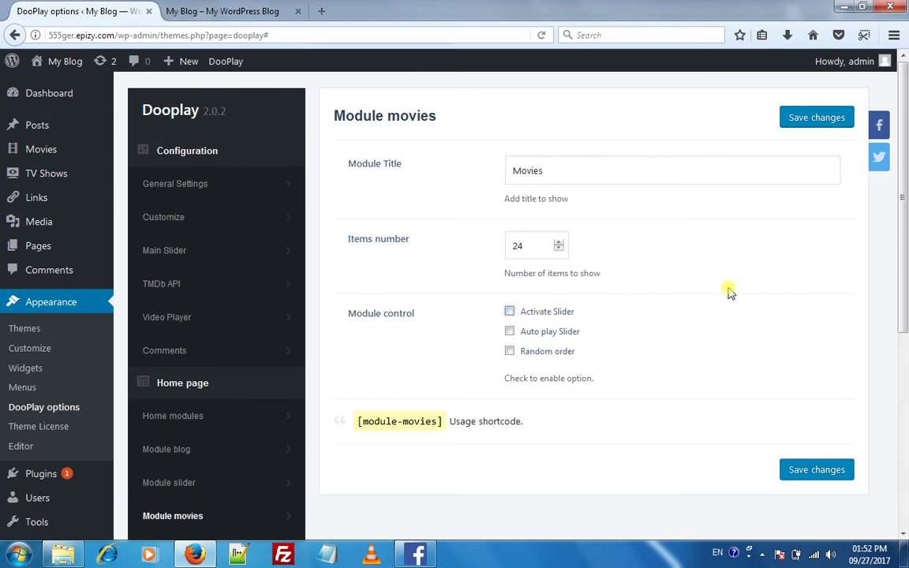
{"action": "left_click", "coordinate": [791, 127]}
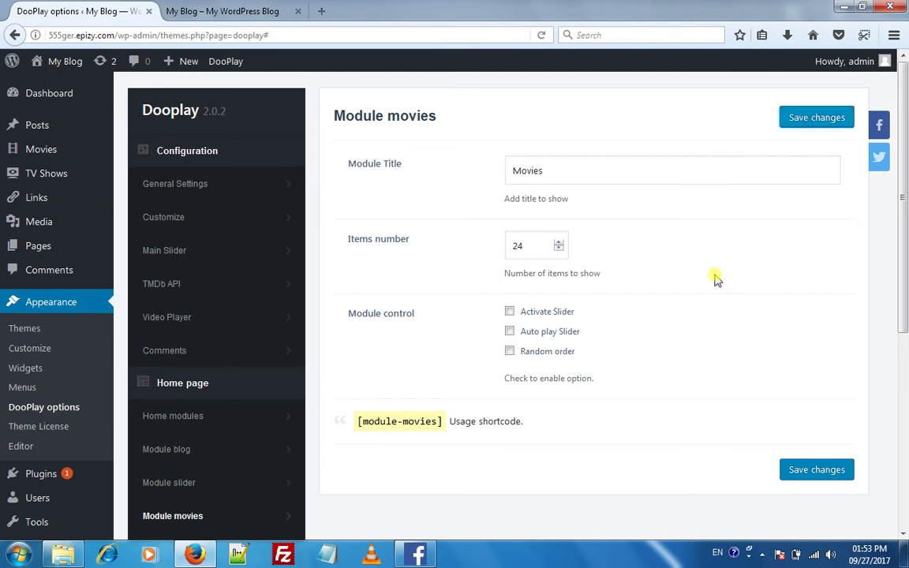
Set the movies module's items number to 18 and save the changes
{"action": "scroll", "coordinate": [734, 299], "scroll_direction": "down", "scroll_amount": 3}
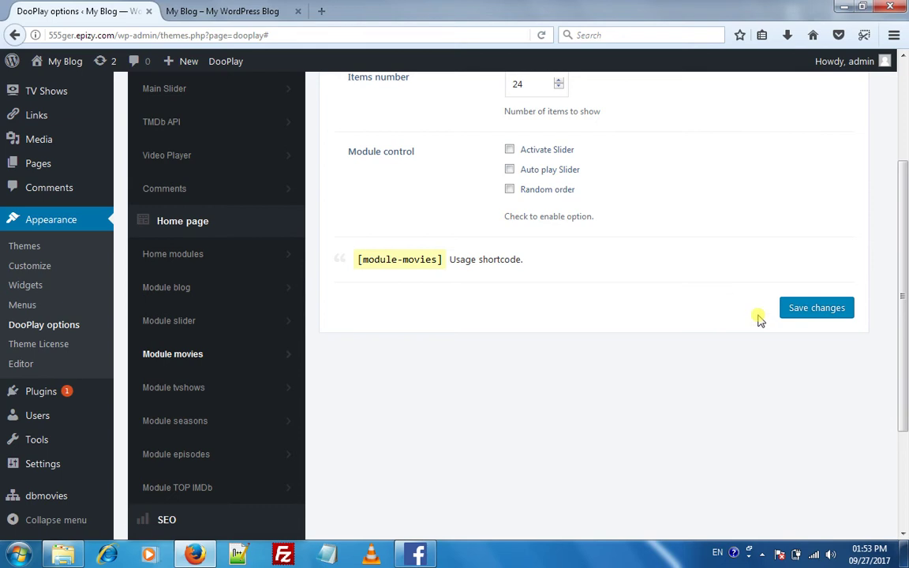
{"action": "scroll", "coordinate": [619, 338], "scroll_direction": "up", "scroll_amount": 1}
{"action": "scroll", "coordinate": [620, 338], "scroll_direction": "up", "scroll_amount": 2}
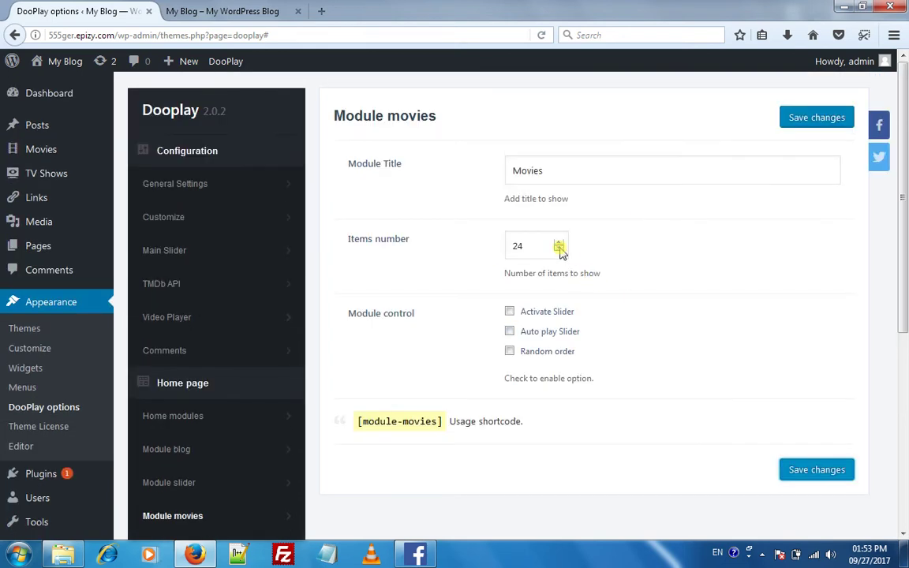
{"action": "left_click", "coordinate": [817, 119]}
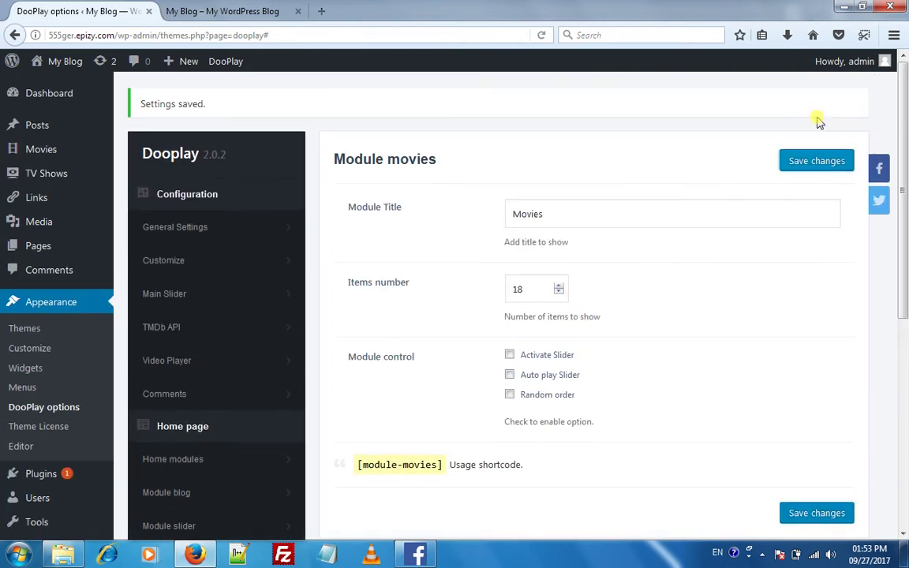
{"action": "scroll", "coordinate": [406, 187], "scroll_direction": "down", "scroll_amount": 1}
{"action": "scroll", "coordinate": [405, 186], "scroll_direction": "up", "scroll_amount": 1}
{"action": "scroll", "coordinate": [290, 111], "scroll_direction": "down", "scroll_amount": 1}
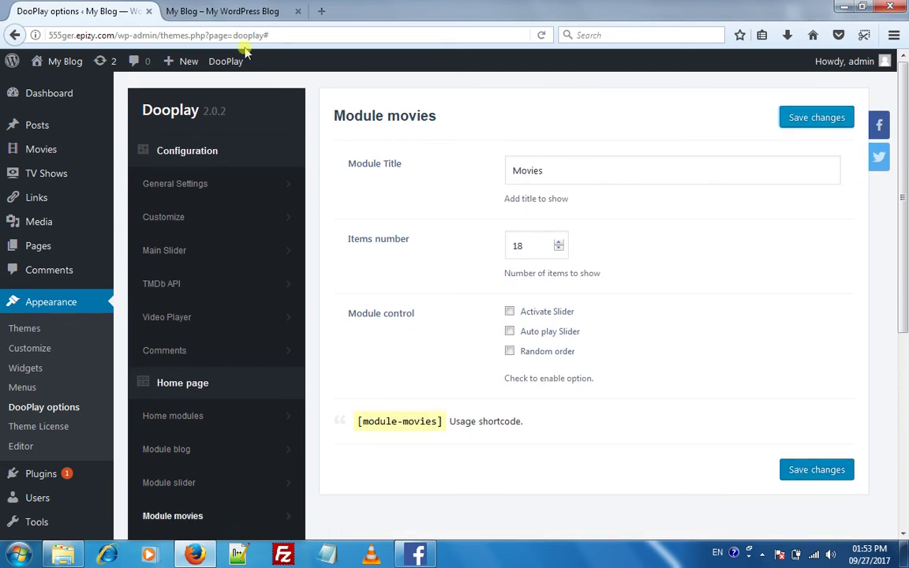
Reload the My Blog front page and review the Movies section's layout against the TVShows section
{"action": "left_click", "coordinate": [222, 11]}
{"action": "left_click", "coordinate": [44, 98]}
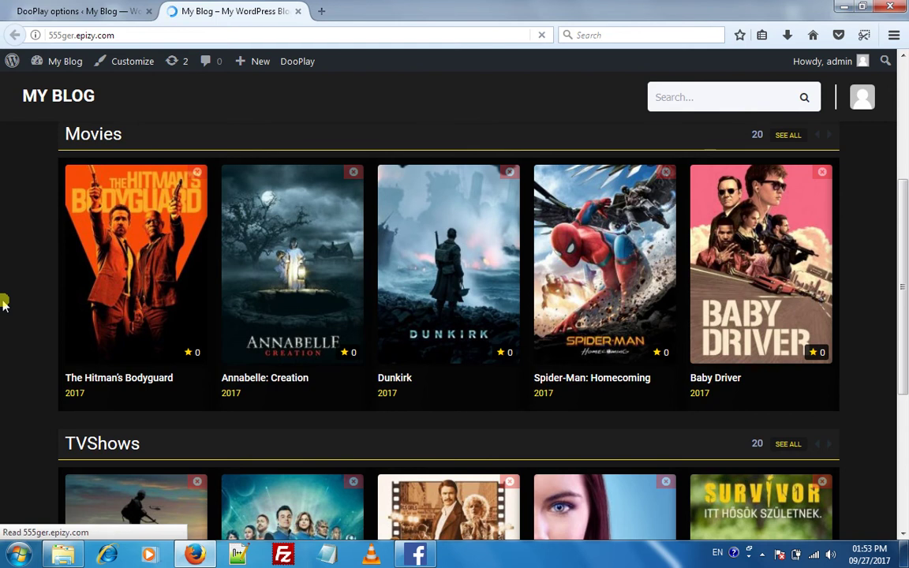
{"action": "scroll", "coordinate": [29, 331], "scroll_direction": "down", "scroll_amount": 5}
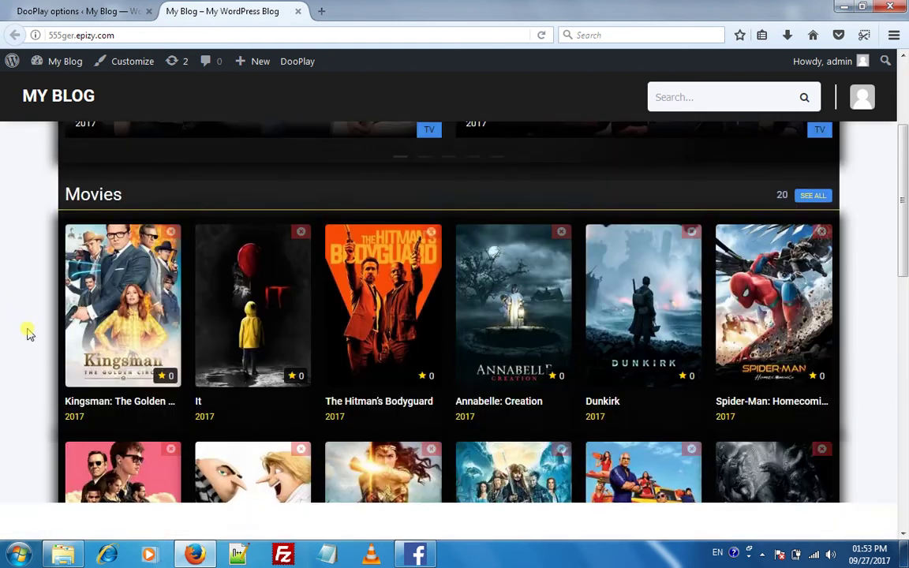
{"action": "scroll", "coordinate": [282, 233], "scroll_direction": "down", "scroll_amount": 2}
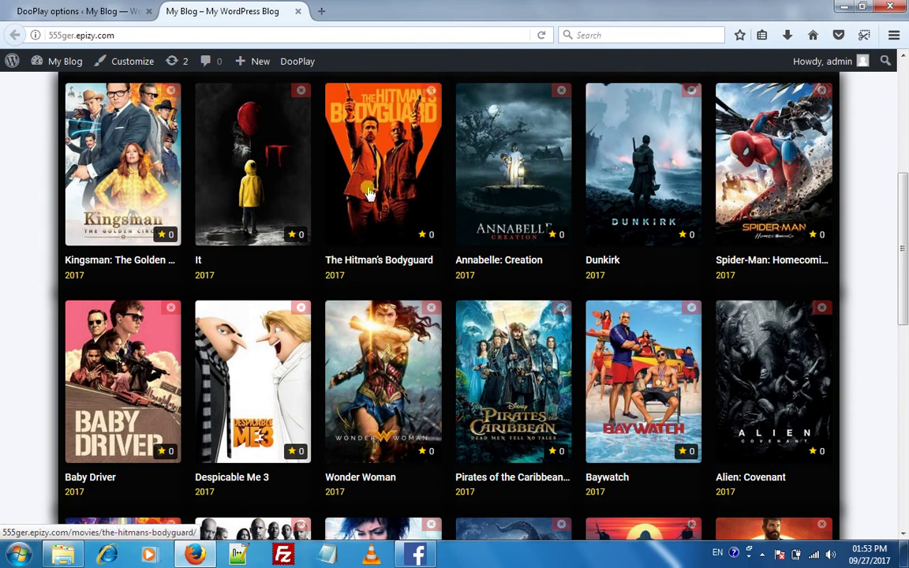
{"action": "scroll", "coordinate": [373, 269], "scroll_direction": "down", "scroll_amount": 1}
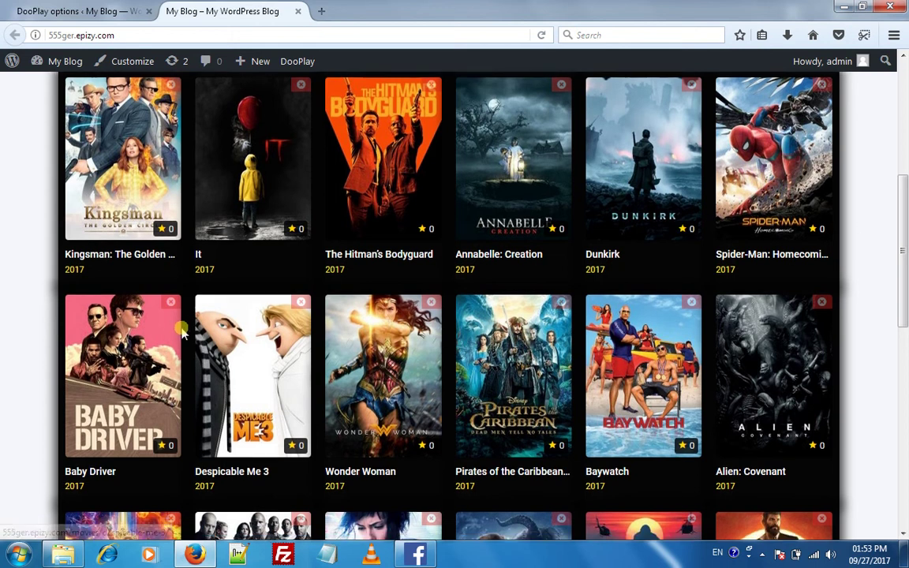
{"action": "scroll", "coordinate": [367, 312], "scroll_direction": "up", "scroll_amount": 3}
{"action": "scroll", "coordinate": [424, 380], "scroll_direction": "up", "scroll_amount": 2}
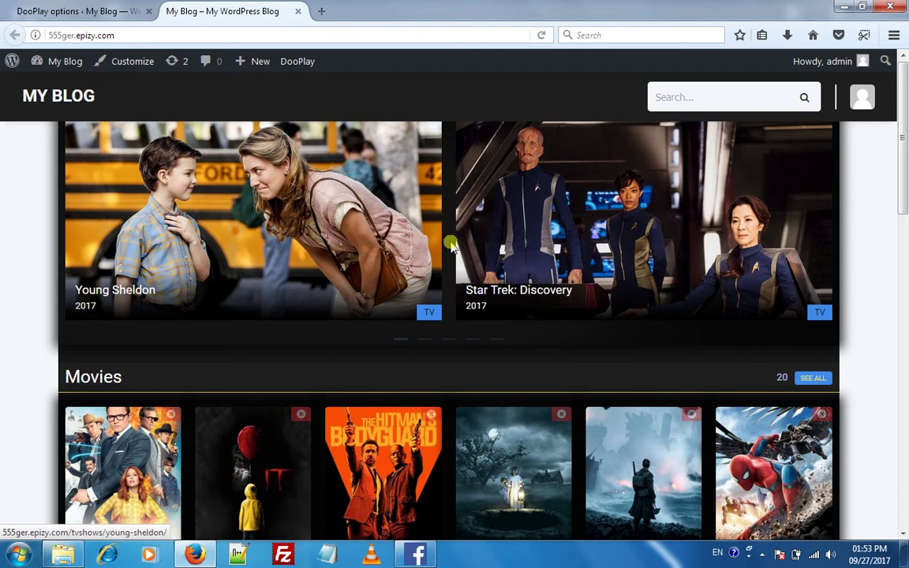
{"action": "scroll", "coordinate": [427, 253], "scroll_direction": "down", "scroll_amount": 15}
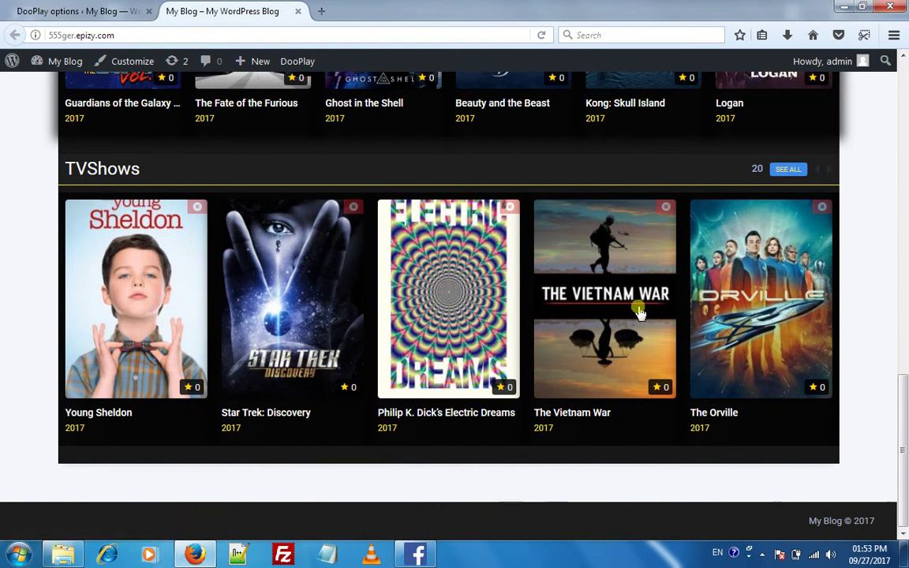
{"action": "scroll", "coordinate": [341, 302], "scroll_direction": "up", "scroll_amount": 8}
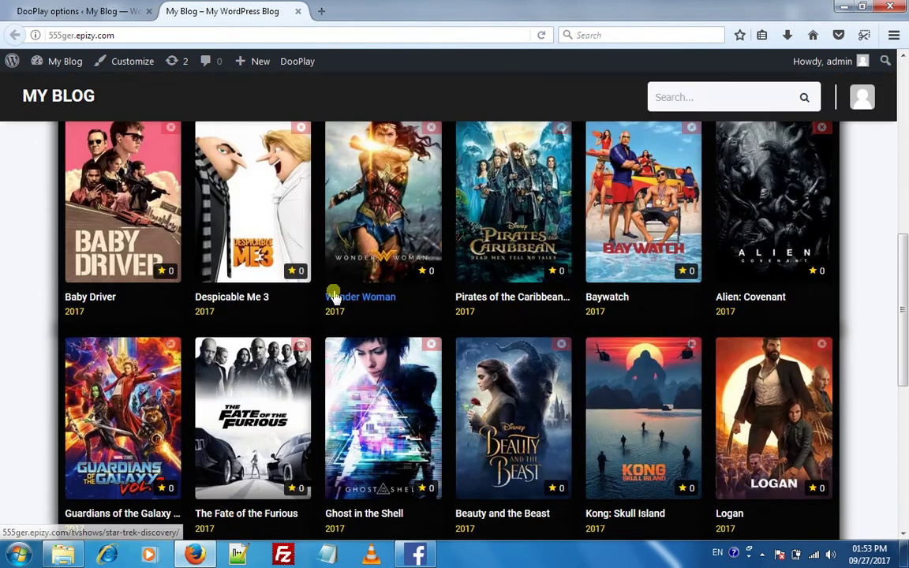
In the Module tvshows settings, set the items number to 18, deactivate the slider and save the changes
{"action": "left_click", "coordinate": [79, 11]}
{"action": "scroll", "coordinate": [187, 260], "scroll_direction": "down", "scroll_amount": 3}
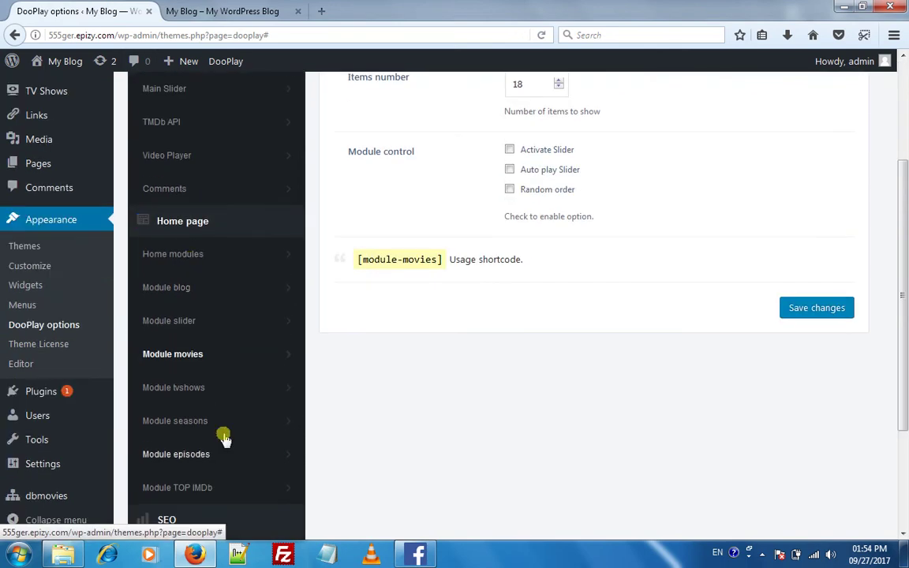
{"action": "left_click", "coordinate": [189, 386]}
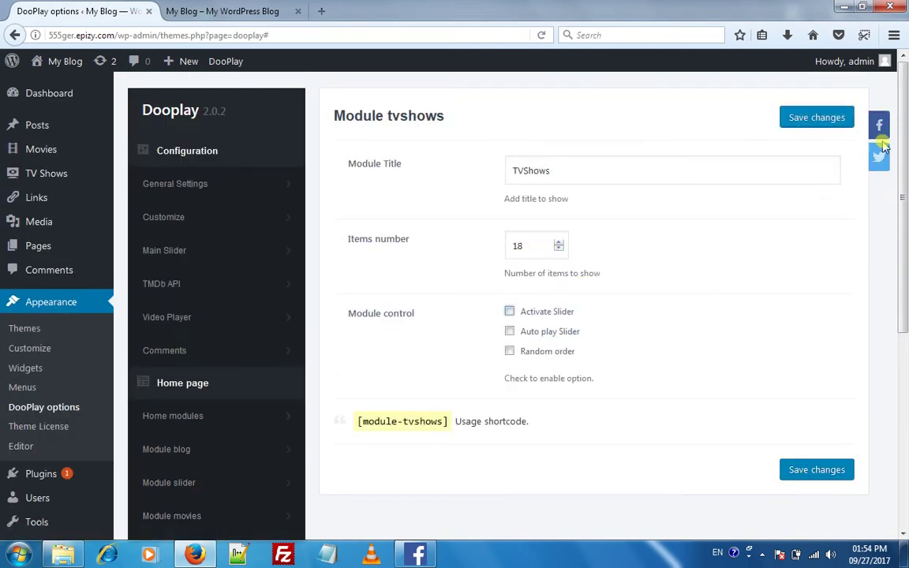
{"action": "left_click", "coordinate": [794, 117]}
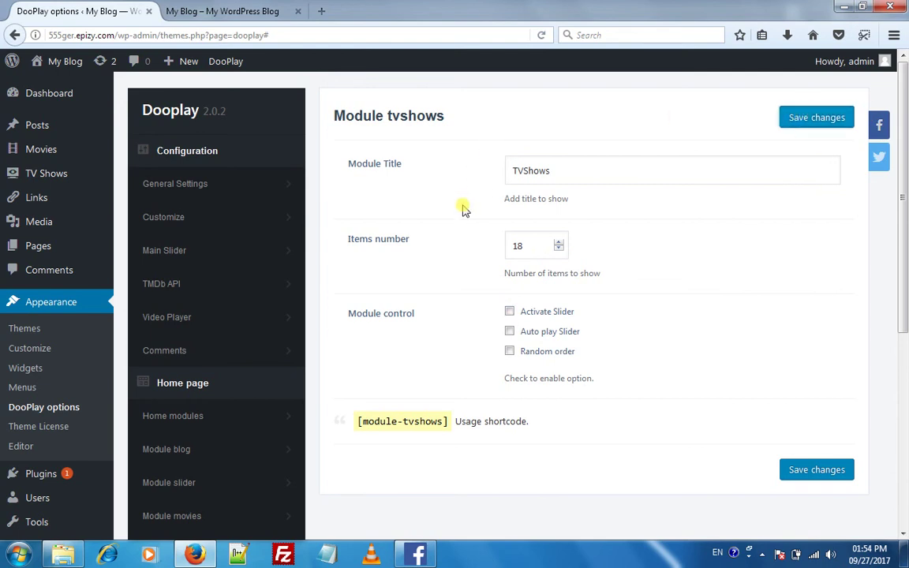
Reload the My Blog front page and examine the layout of the TVShows section below the movies
{"action": "left_click", "coordinate": [241, 11]}
{"action": "scroll", "coordinate": [43, 269], "scroll_direction": "down", "scroll_amount": 8}
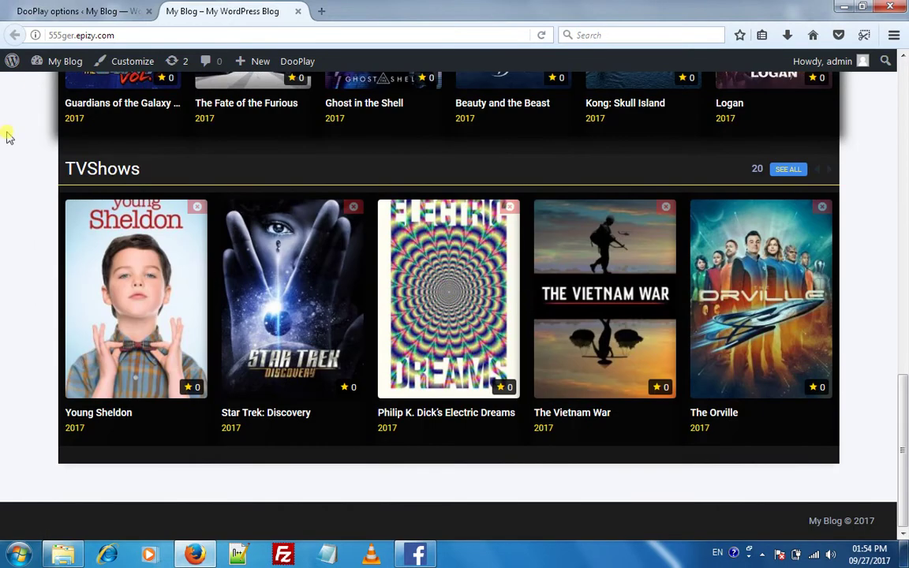
{"action": "left_click", "coordinate": [541, 36]}
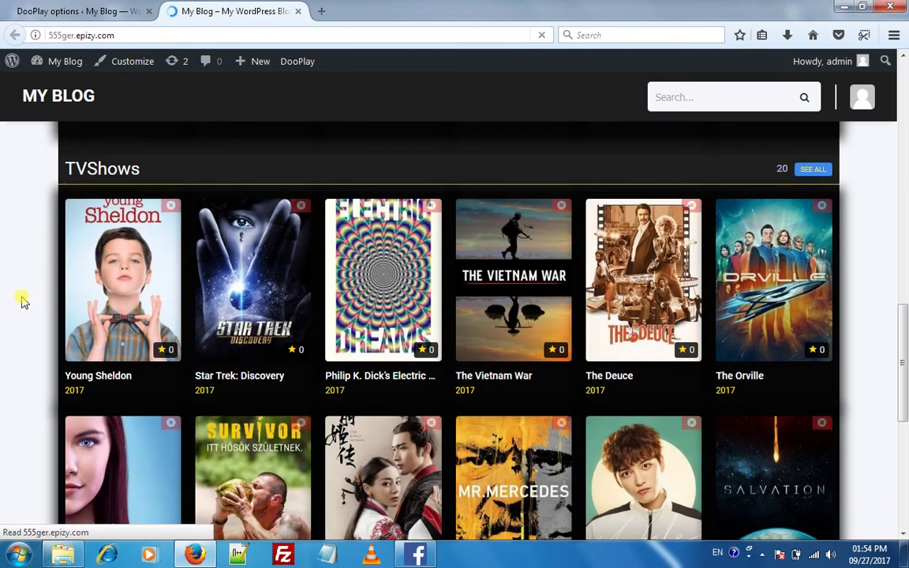
{"action": "scroll", "coordinate": [22, 298], "scroll_direction": "down", "scroll_amount": 5}
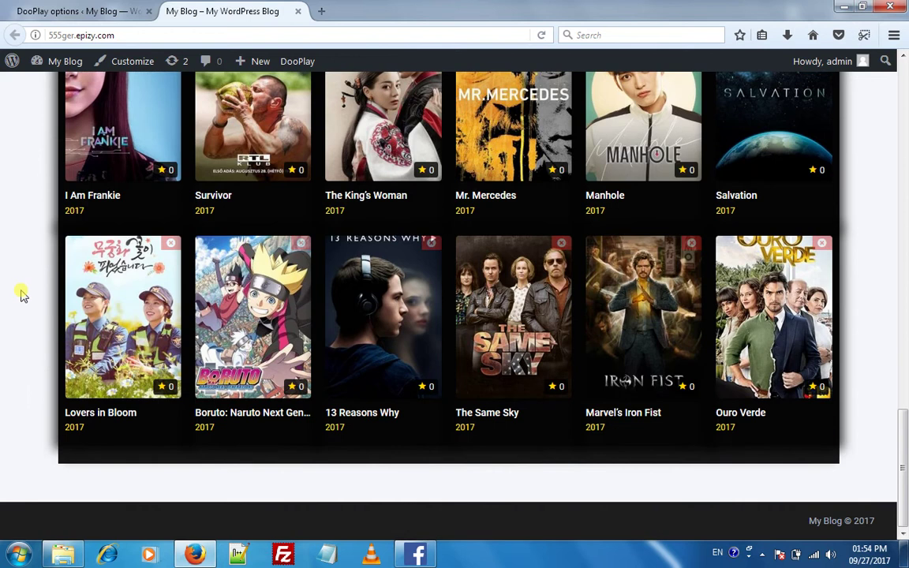
{"action": "scroll", "coordinate": [22, 294], "scroll_direction": "up", "scroll_amount": 4}
{"action": "scroll", "coordinate": [20, 292], "scroll_direction": "up", "scroll_amount": 5}
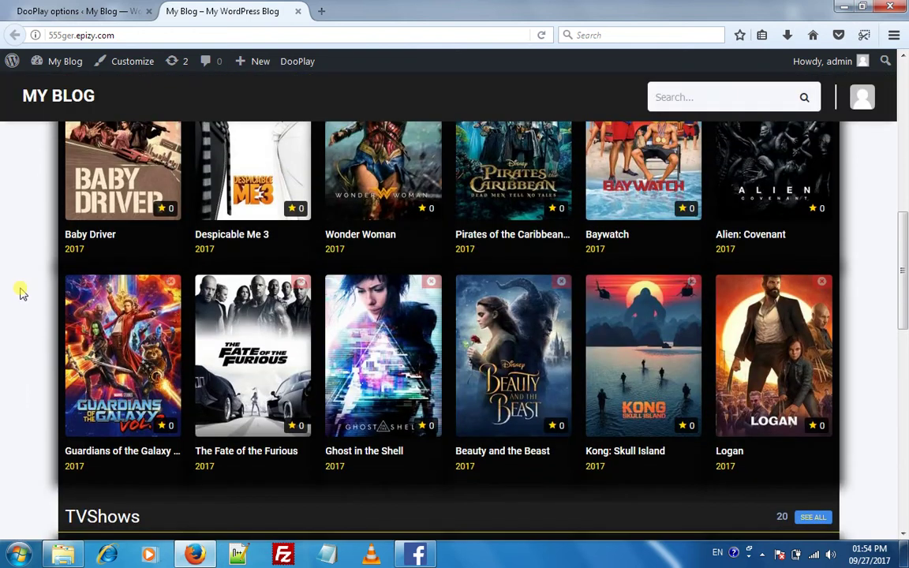
{"action": "scroll", "coordinate": [4, 283], "scroll_direction": "down", "scroll_amount": 4}
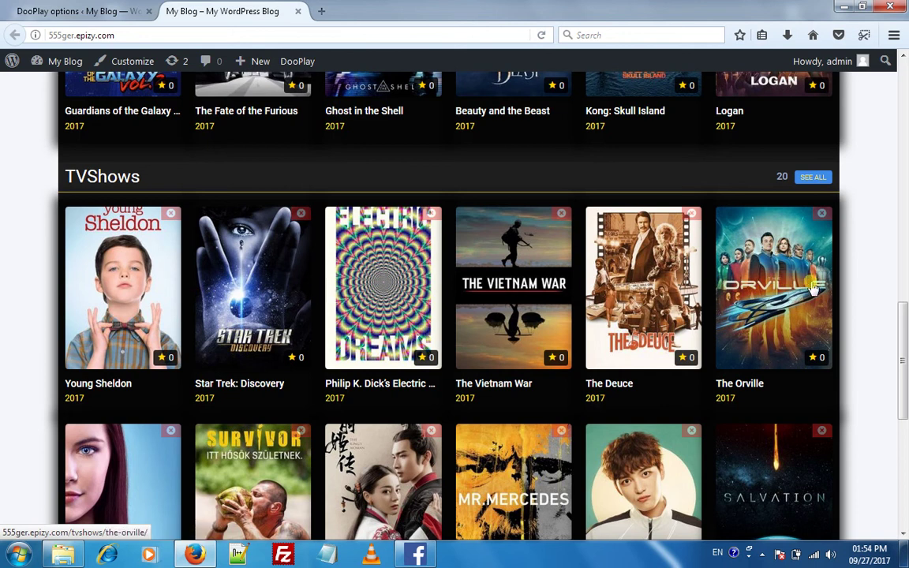
{"action": "scroll", "coordinate": [252, 308], "scroll_direction": "down", "scroll_amount": 4}
{"action": "scroll", "coordinate": [268, 336], "scroll_direction": "down", "scroll_amount": 2}
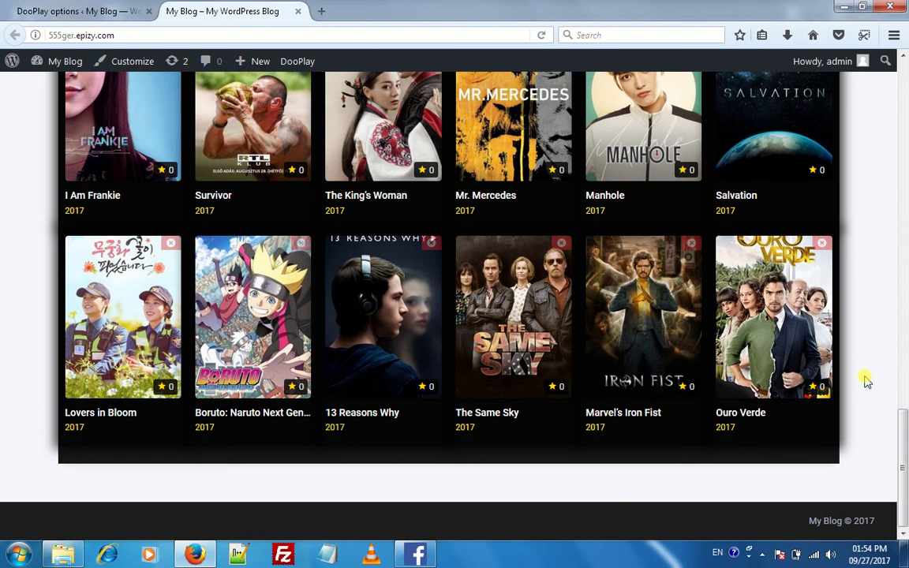
{"action": "scroll", "coordinate": [26, 487], "scroll_direction": "up", "scroll_amount": 15}
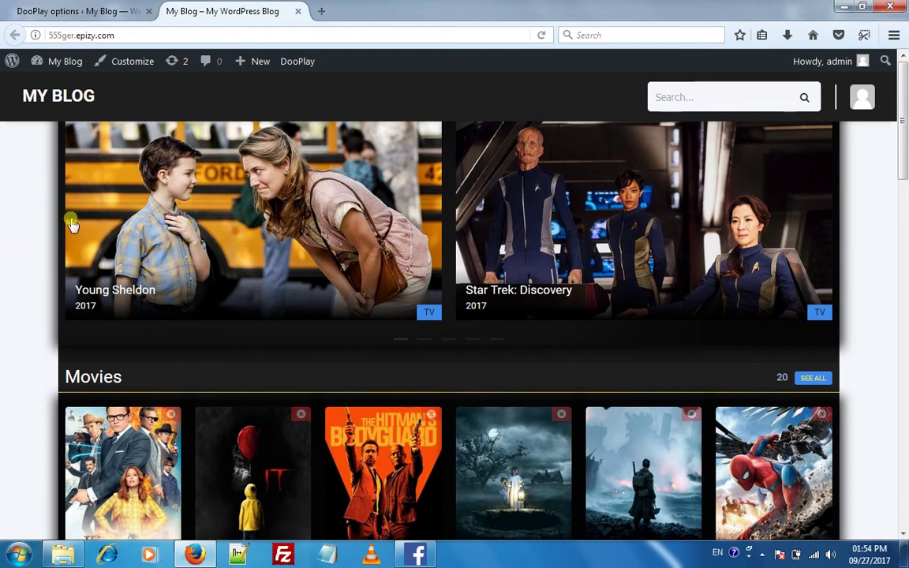
Change the background container color to black in the DooPlay Customize settings and save the changes
{"action": "left_click", "coordinate": [101, 11]}
{"action": "left_click", "coordinate": [187, 219]}
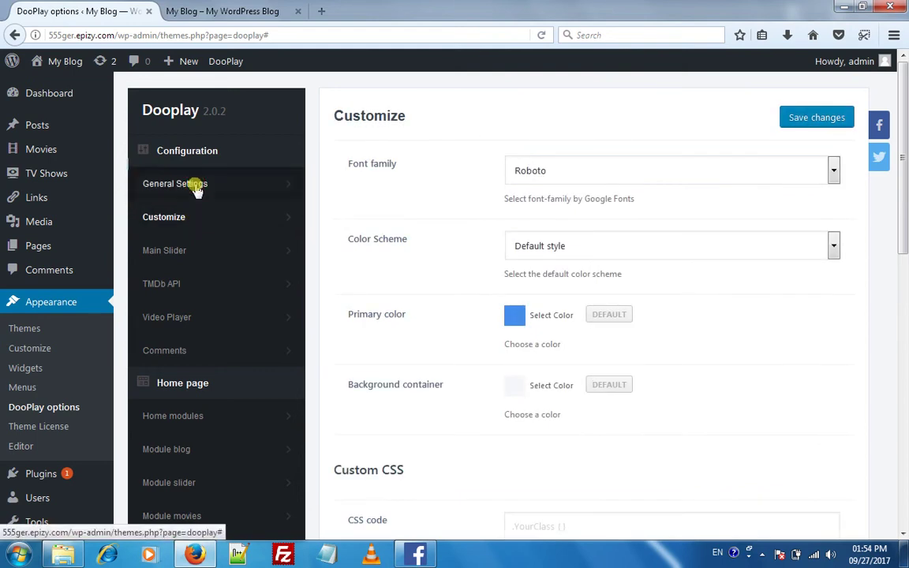
{"action": "left_click", "coordinate": [197, 186]}
{"action": "left_click", "coordinate": [172, 215]}
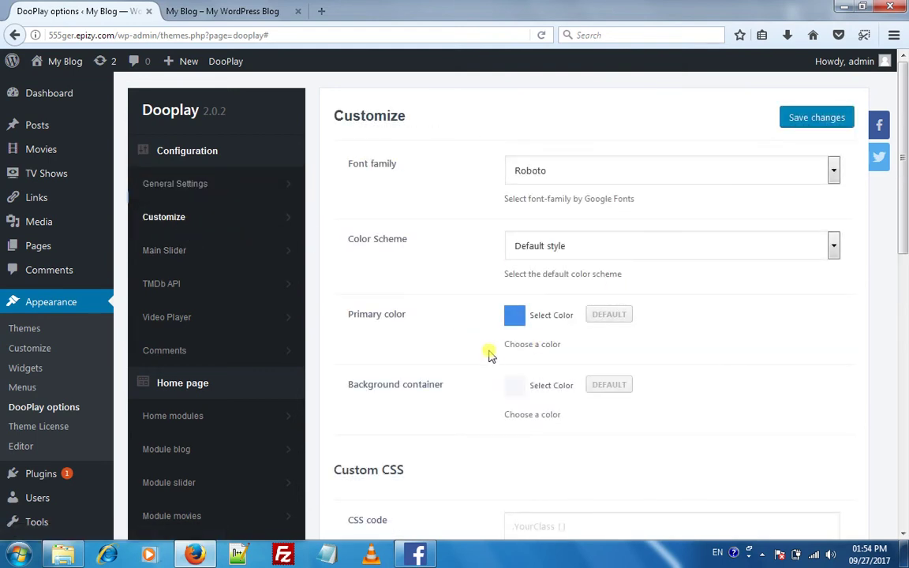
{"action": "left_click", "coordinate": [525, 388]}
{"action": "scroll", "coordinate": [341, 386], "scroll_direction": "down", "scroll_amount": 2}
{"action": "scroll", "coordinate": [341, 387], "scroll_direction": "down", "scroll_amount": 3}
{"action": "left_click", "coordinate": [518, 309]}
{"action": "scroll", "coordinate": [427, 377], "scroll_direction": "up", "scroll_amount": 1}
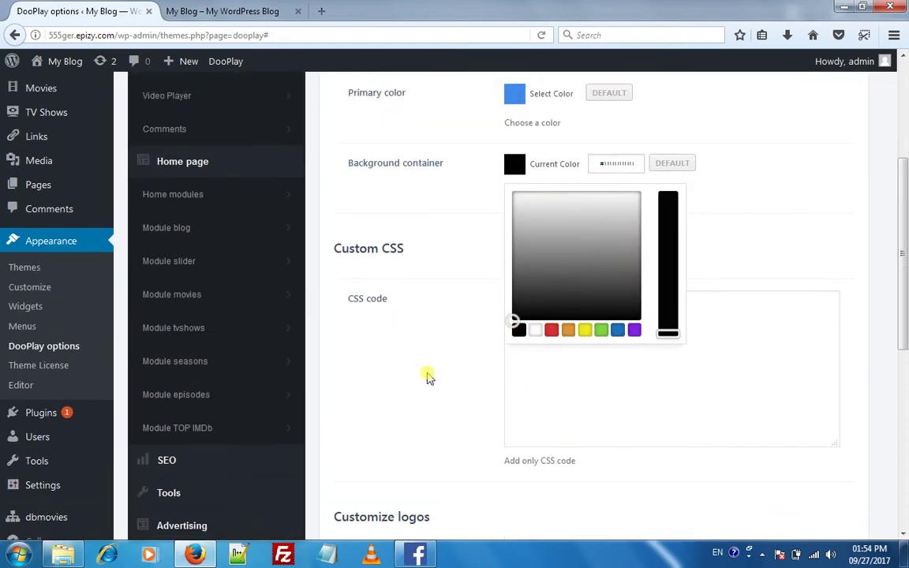
{"action": "scroll", "coordinate": [427, 377], "scroll_direction": "up", "scroll_amount": 2}
{"action": "scroll", "coordinate": [887, 219], "scroll_direction": "up", "scroll_amount": 2}
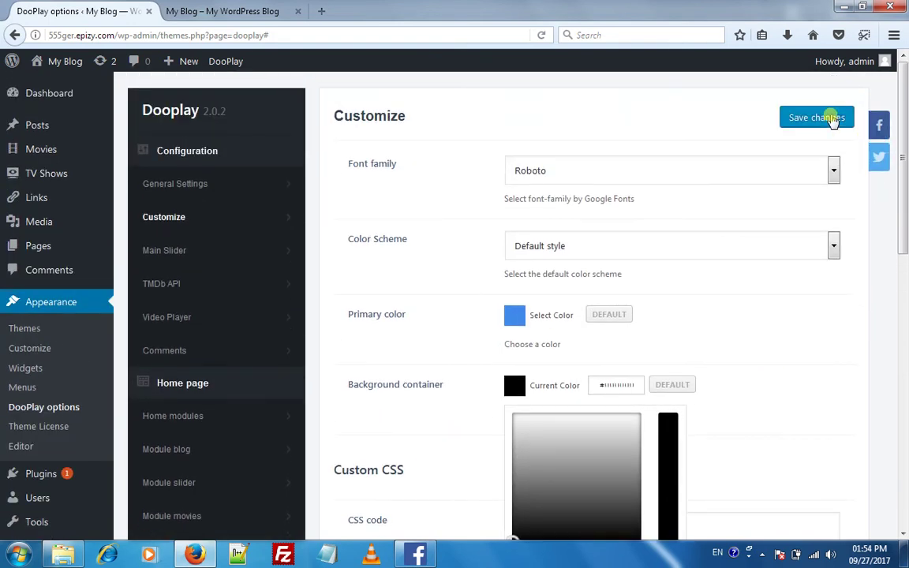
{"action": "left_click", "coordinate": [828, 118]}
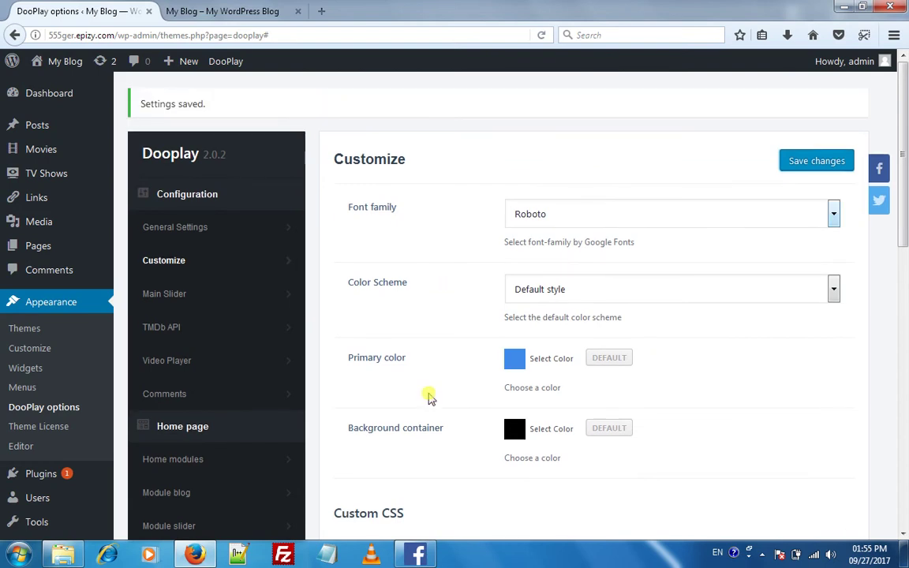
Reload the My Blog front page and examine the background color around the Movies and TVShows sections
{"action": "key", "text": "ctrl+Tab"}
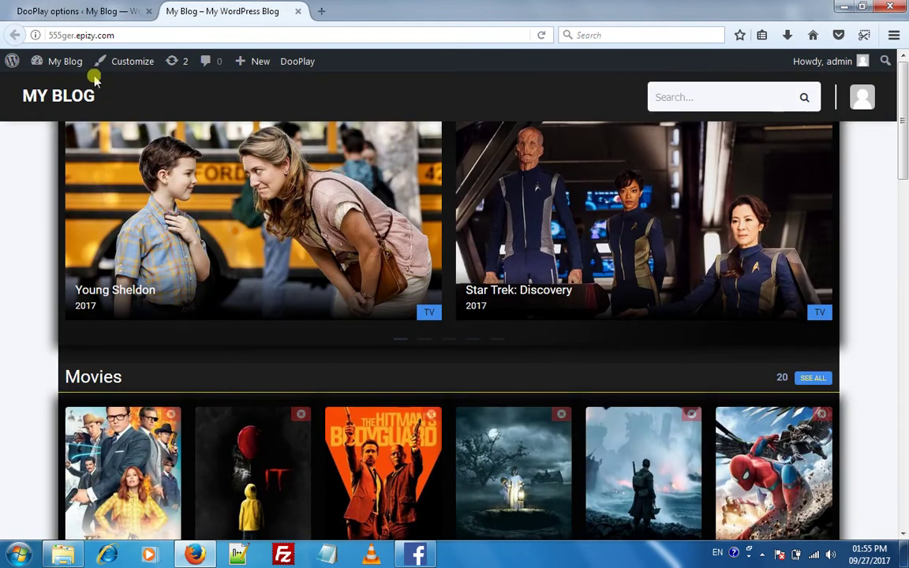
{"action": "left_click", "coordinate": [70, 97]}
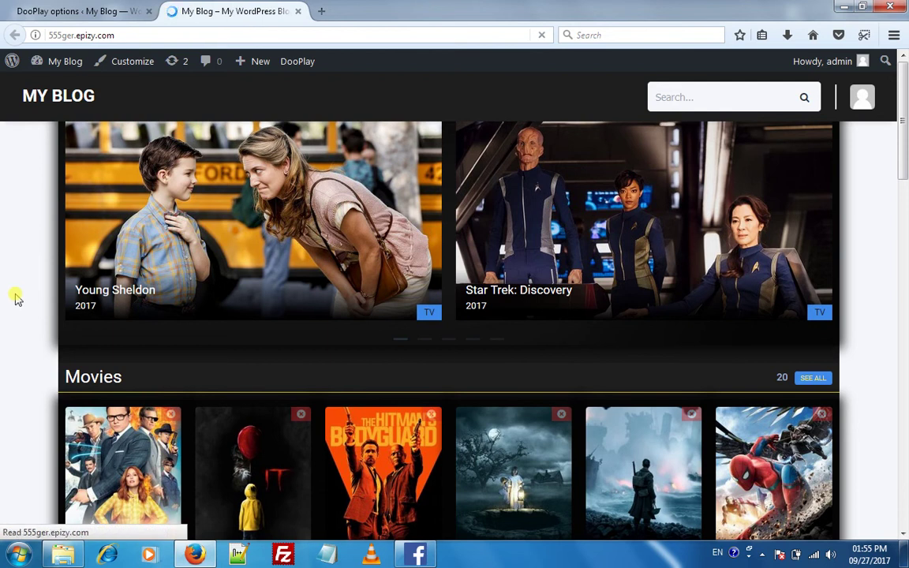
{"action": "scroll", "coordinate": [16, 296], "scroll_direction": "down", "scroll_amount": 6}
{"action": "scroll", "coordinate": [16, 296], "scroll_direction": "down", "scroll_amount": 10}
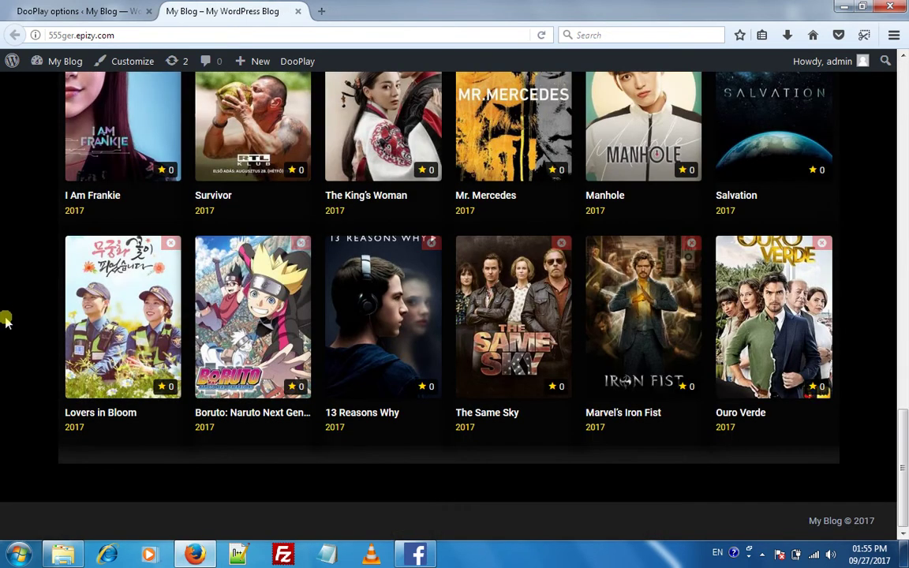
{"action": "scroll", "coordinate": [7, 319], "scroll_direction": "up", "scroll_amount": 5}
{"action": "scroll", "coordinate": [6, 315], "scroll_direction": "down", "scroll_amount": 4}
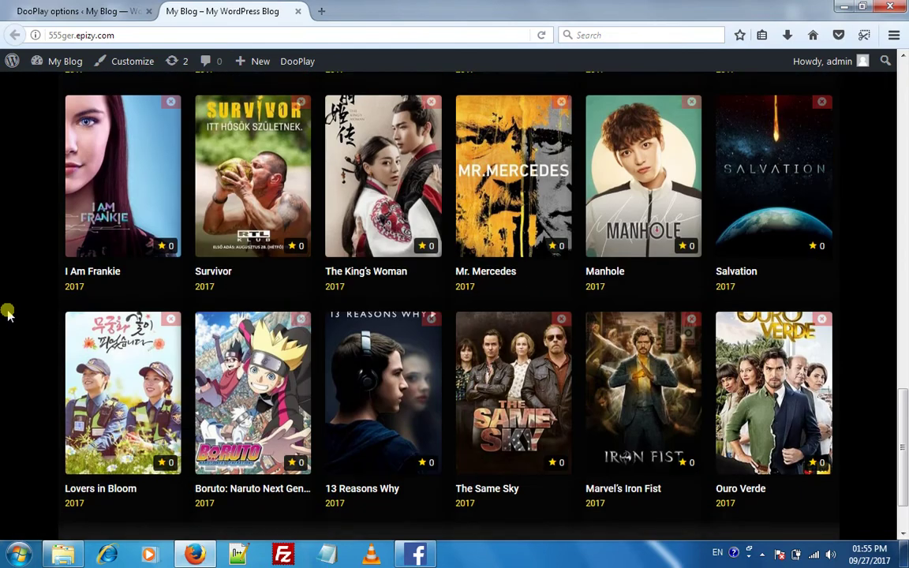
{"action": "scroll", "coordinate": [8, 312], "scroll_direction": "up", "scroll_amount": 4}
{"action": "scroll", "coordinate": [6, 314], "scroll_direction": "up", "scroll_amount": 10}
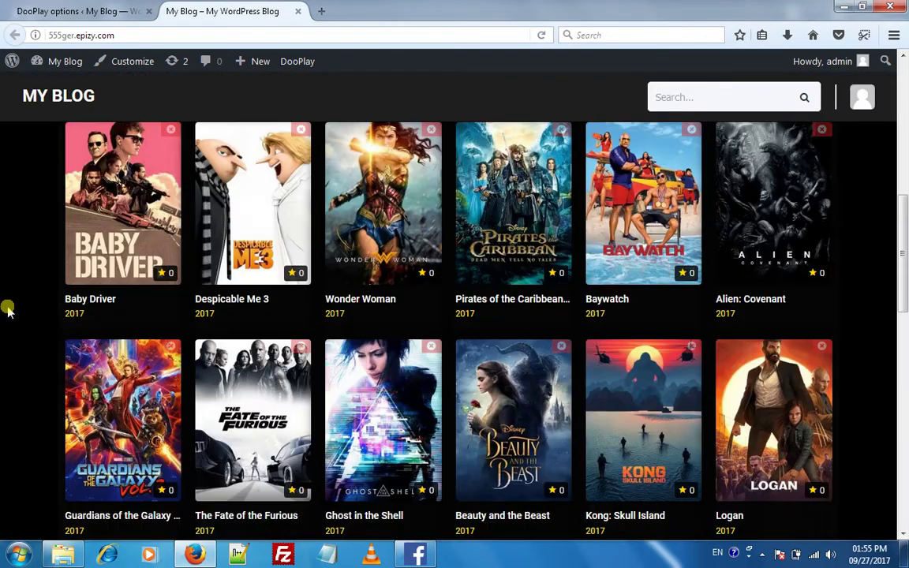
{"action": "left_click", "coordinate": [103, 10]}
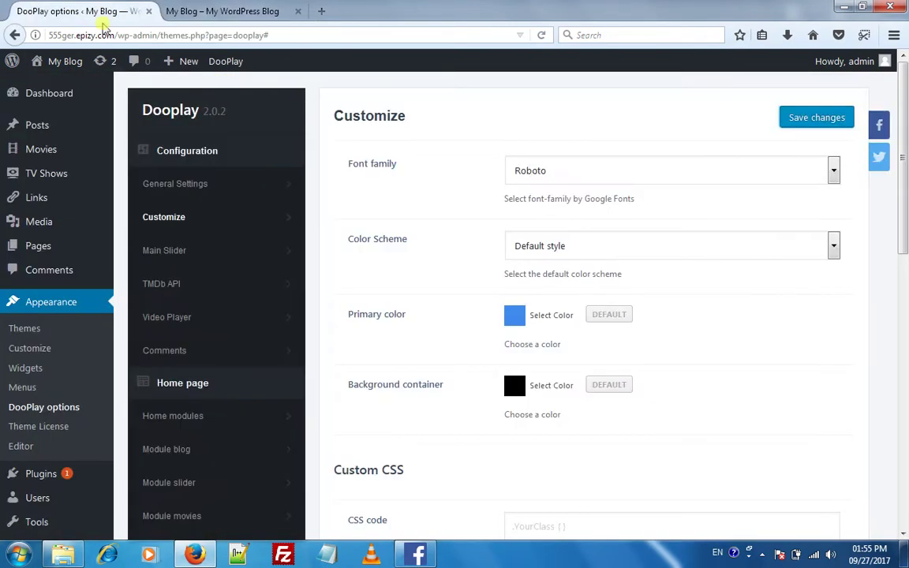
{"action": "left_click", "coordinate": [222, 10]}
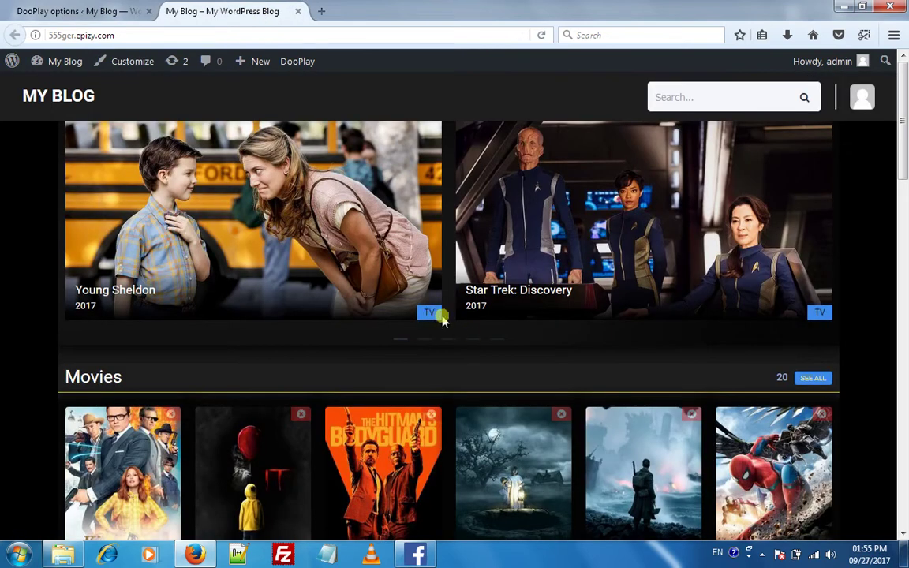
Change the primary color to yellow in the DooPlay Customize settings and save the changes
{"action": "left_click", "coordinate": [103, 9]}
{"action": "left_click", "coordinate": [514, 317]}
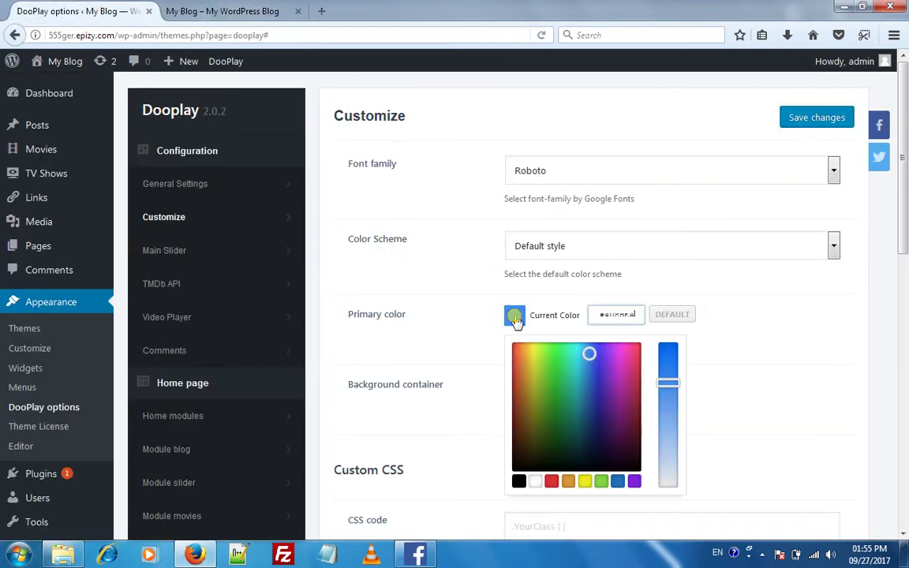
{"action": "left_click", "coordinate": [586, 481]}
{"action": "left_click", "coordinate": [813, 117]}
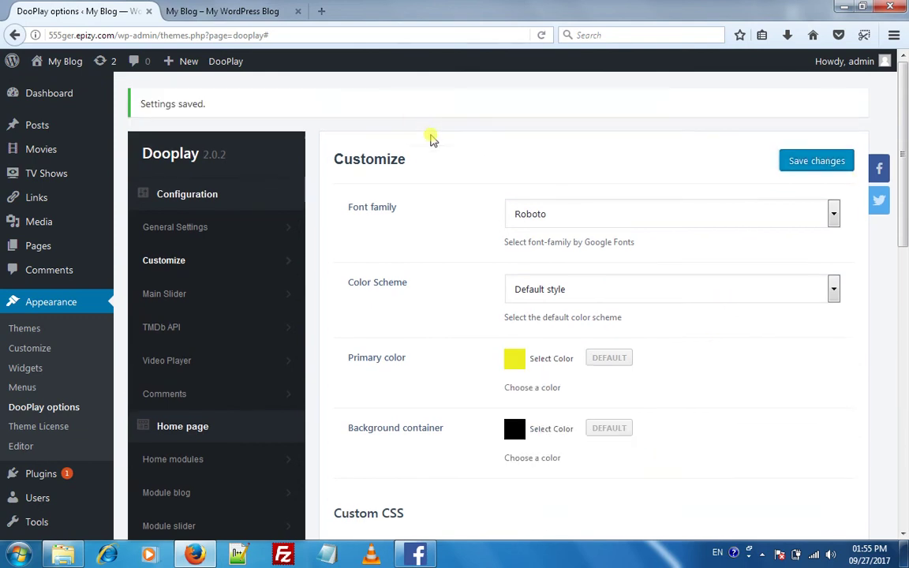
Refresh the front page and check how the yellow primary color looks on the TV badges and section buttons
{"action": "key", "text": "ctrl+Tab"}
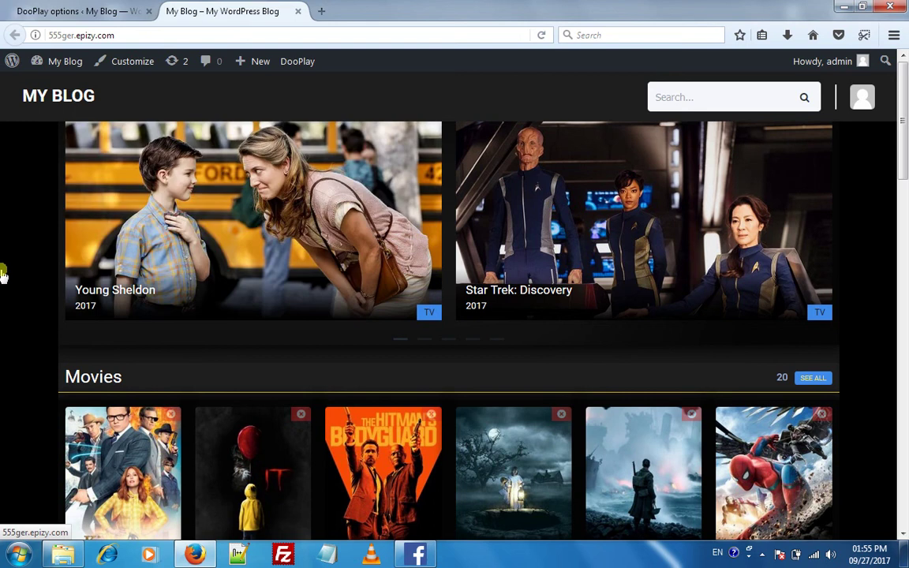
{"action": "key", "text": "F5"}
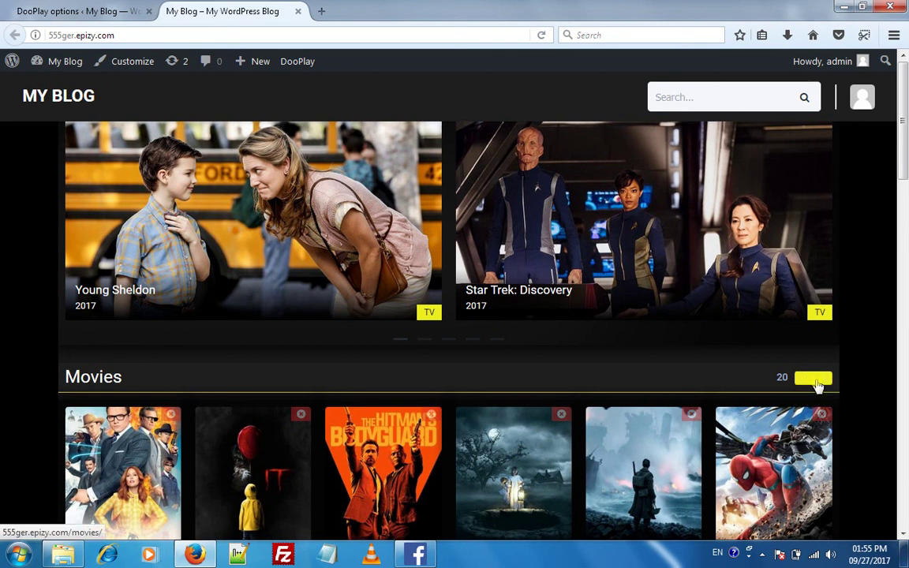
{"action": "scroll", "coordinate": [436, 374], "scroll_direction": "down", "scroll_amount": 12}
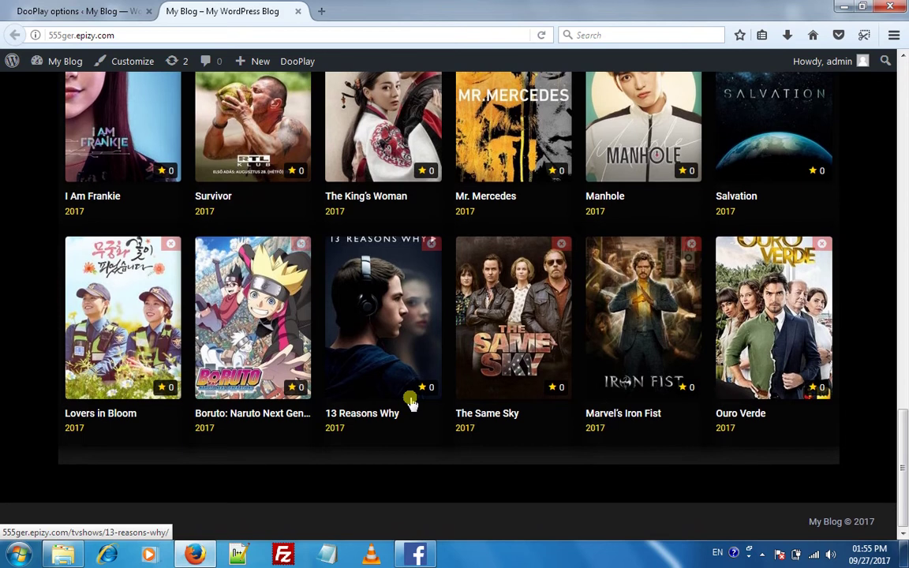
{"action": "scroll", "coordinate": [410, 401], "scroll_direction": "up", "scroll_amount": 10}
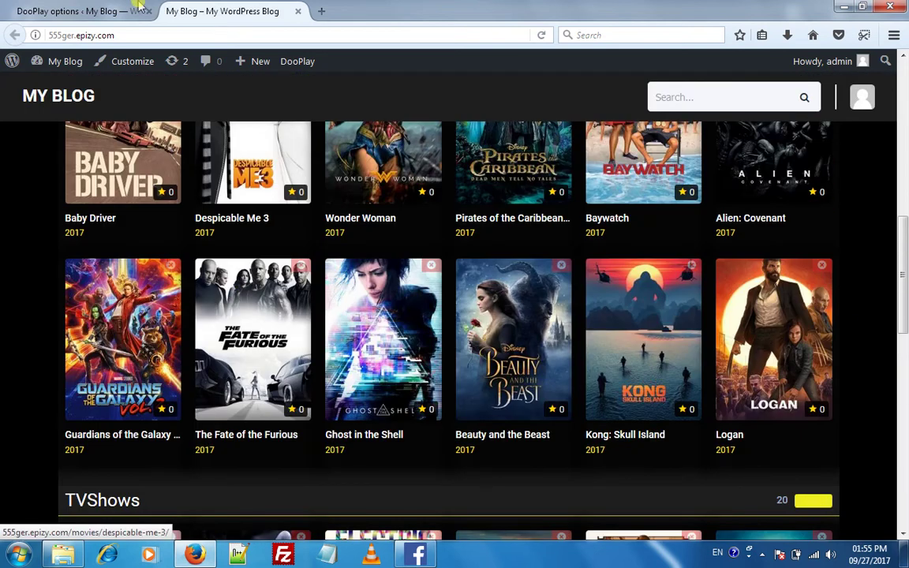
Change the primary color to purple in the DooPlay Customize settings and save the changes
{"action": "left_click", "coordinate": [79, 11]}
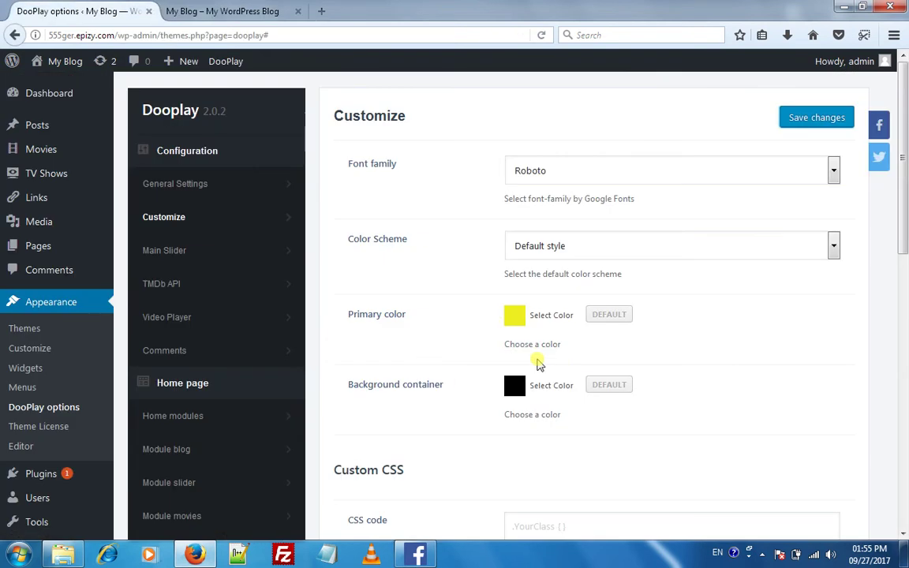
{"action": "left_click", "coordinate": [530, 319]}
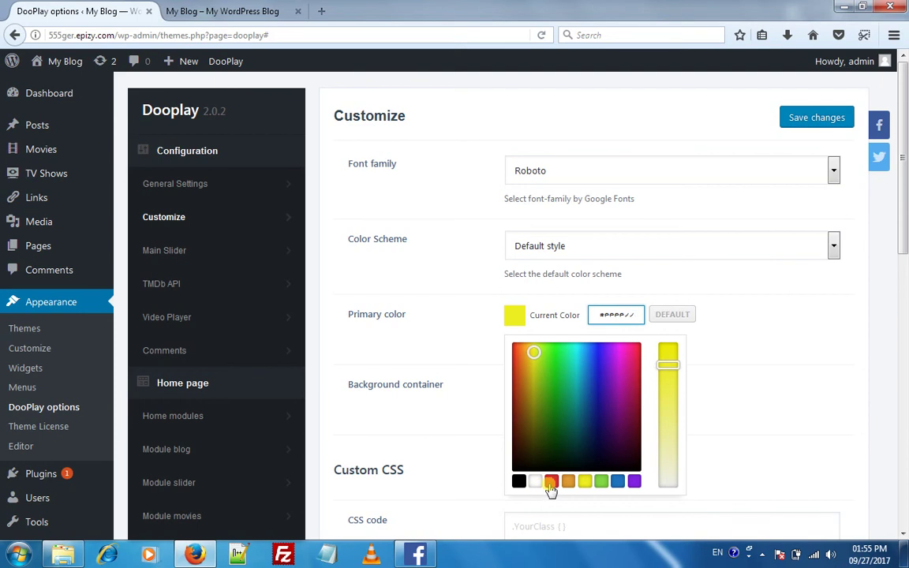
{"action": "left_click", "coordinate": [634, 483]}
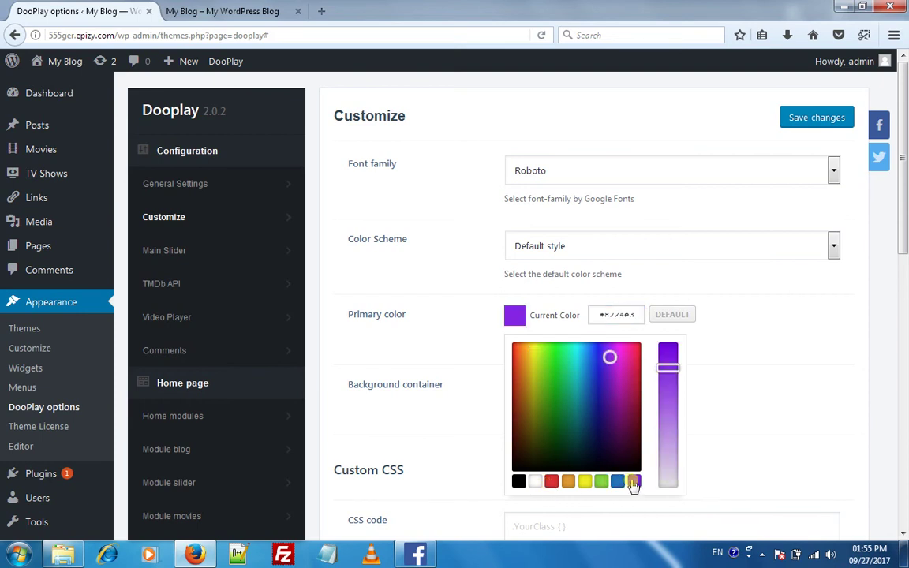
{"action": "left_click", "coordinate": [816, 116]}
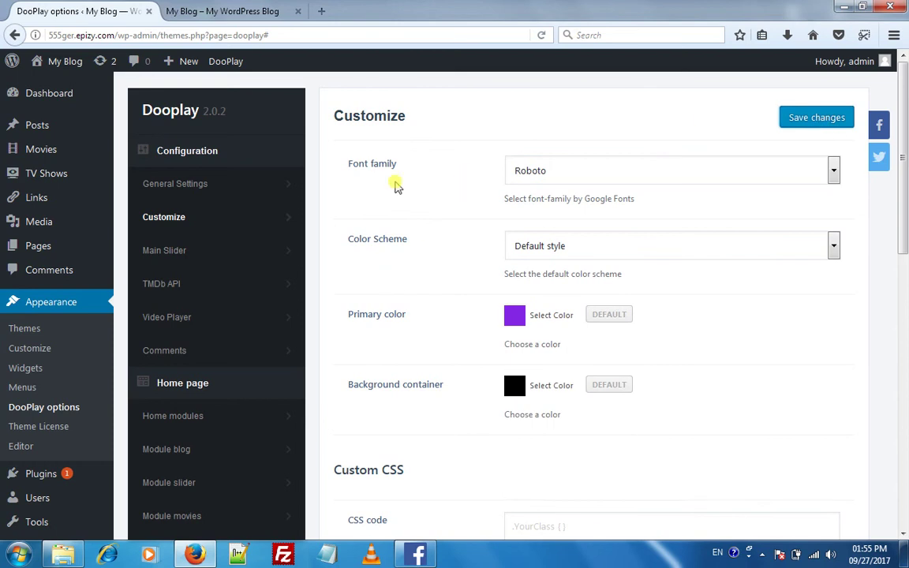
Refresh the front page and review the purple accents on the slider badges and the Movies and TVShows headers
{"action": "left_click", "coordinate": [240, 14]}
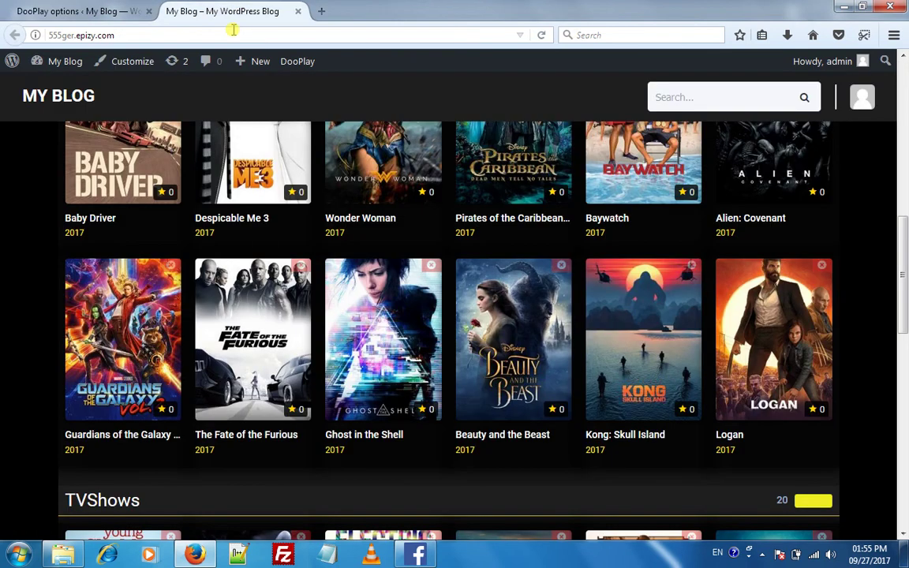
{"action": "key", "text": "F5"}
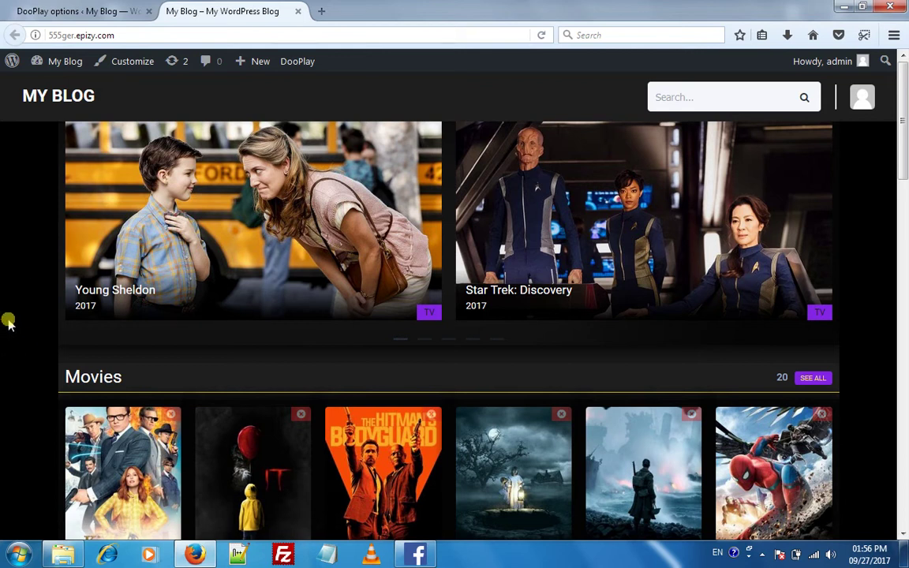
{"action": "scroll", "coordinate": [7, 324], "scroll_direction": "down", "scroll_amount": 3}
{"action": "scroll", "coordinate": [8, 319], "scroll_direction": "up", "scroll_amount": 3}
{"action": "scroll", "coordinate": [14, 366], "scroll_direction": "down", "scroll_amount": 5}
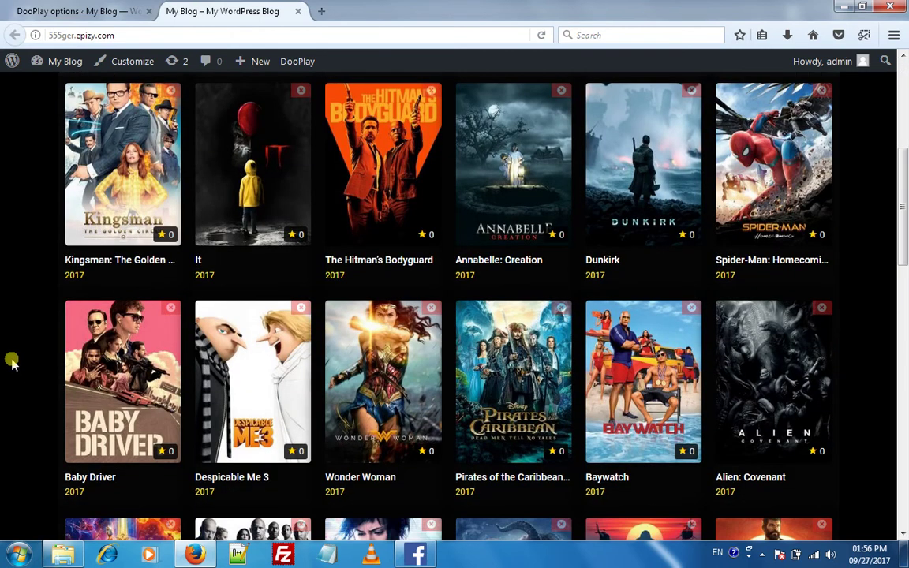
{"action": "scroll", "coordinate": [10, 360], "scroll_direction": "down", "scroll_amount": 10}
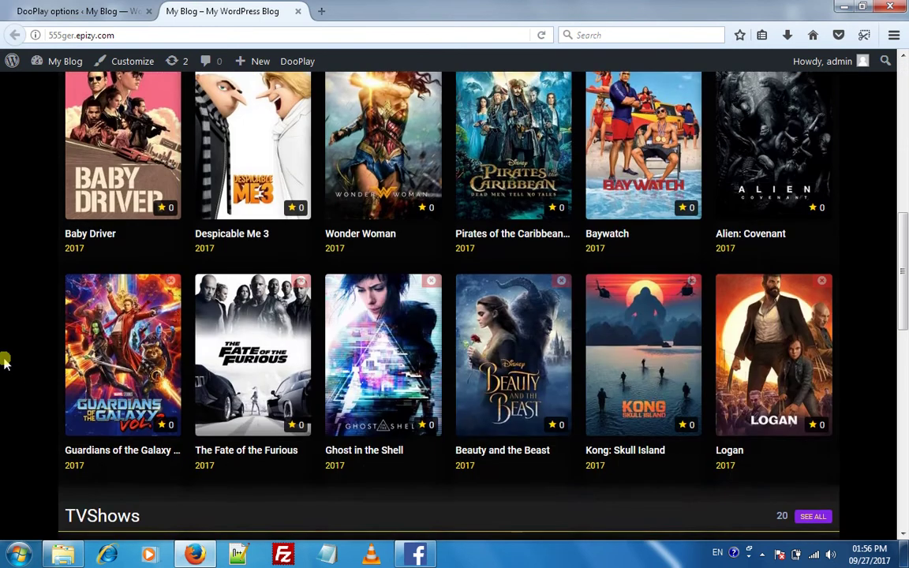
{"action": "scroll", "coordinate": [246, 339], "scroll_direction": "down", "scroll_amount": 3}
{"action": "scroll", "coordinate": [203, 348], "scroll_direction": "up", "scroll_amount": 15}
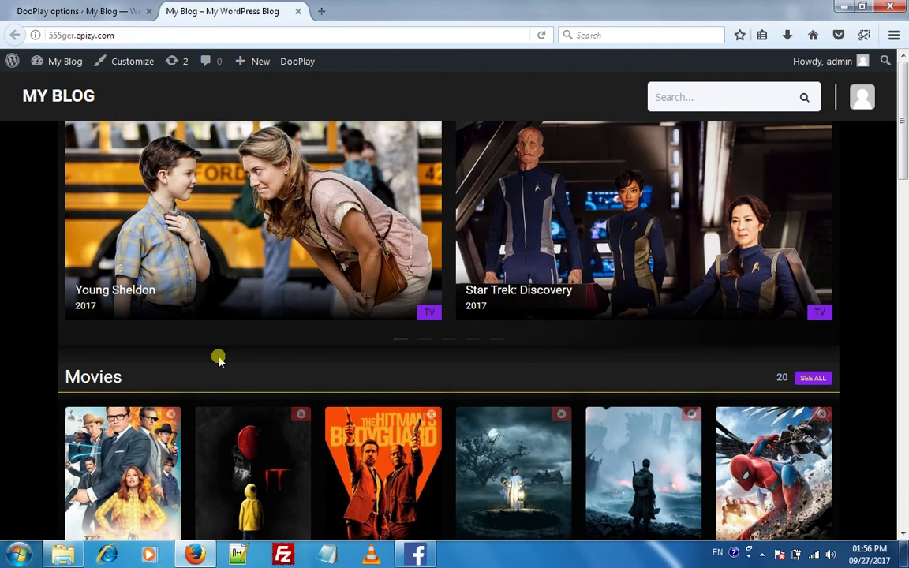
Open the Kingsman: The Golden Circle movie page and review its details, similar titles and comment form
{"action": "scroll", "coordinate": [219, 360], "scroll_direction": "down", "scroll_amount": 2}
{"action": "left_click", "coordinate": [145, 375]}
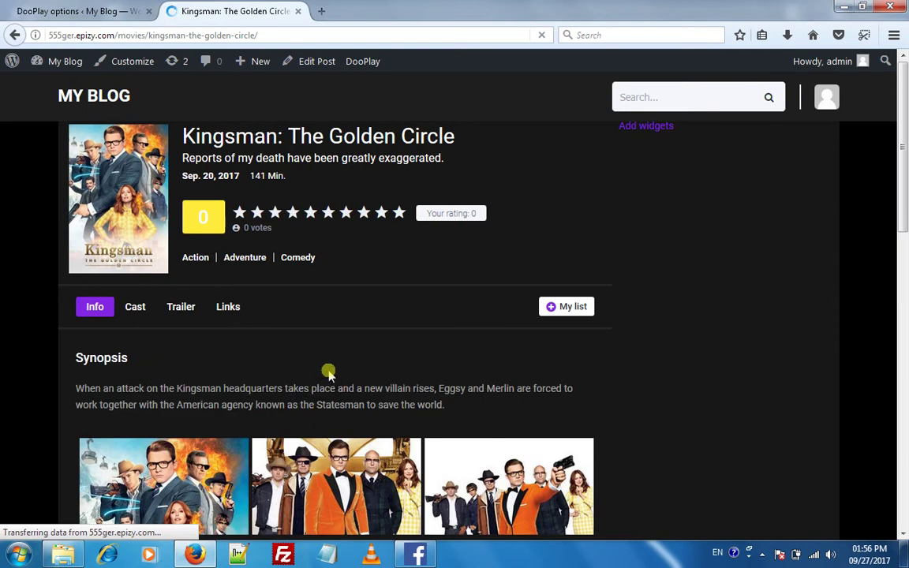
{"action": "scroll", "coordinate": [327, 373], "scroll_direction": "down", "scroll_amount": 8}
{"action": "scroll", "coordinate": [327, 372], "scroll_direction": "down", "scroll_amount": 11}
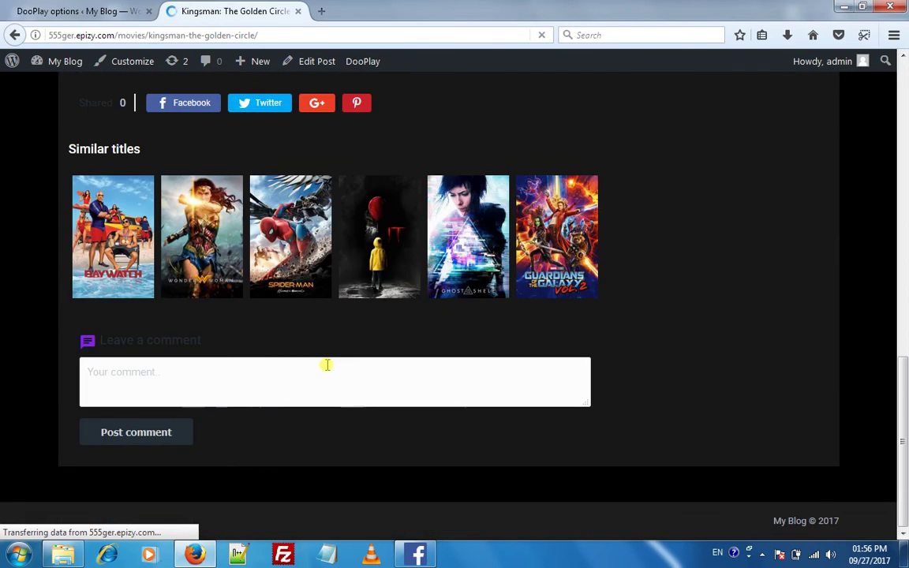
{"action": "scroll", "coordinate": [326, 369], "scroll_direction": "up", "scroll_amount": 15}
{"action": "scroll", "coordinate": [326, 369], "scroll_direction": "up", "scroll_amount": 5}
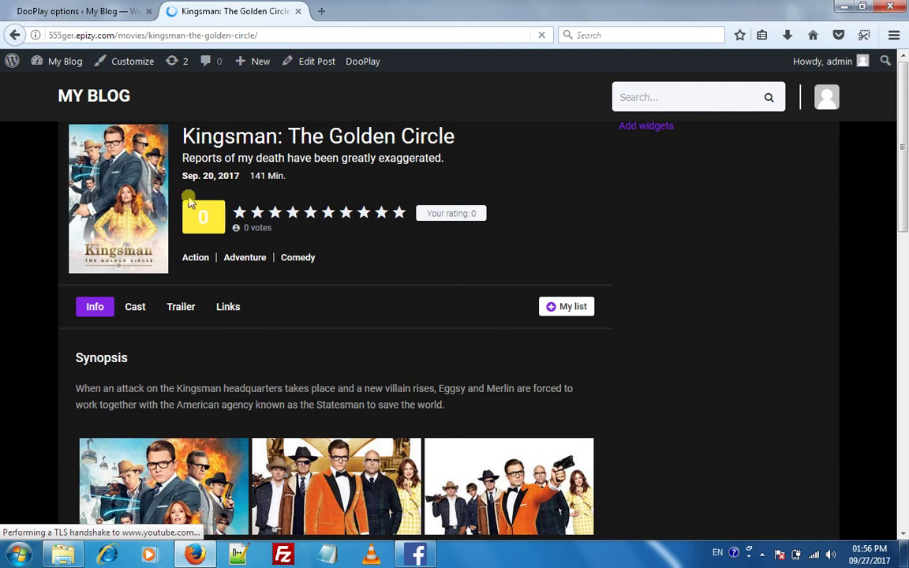
Copy the Kingsman movie page's address, switch to the other browser and load it in a new tab
{"action": "left_click", "coordinate": [128, 34]}
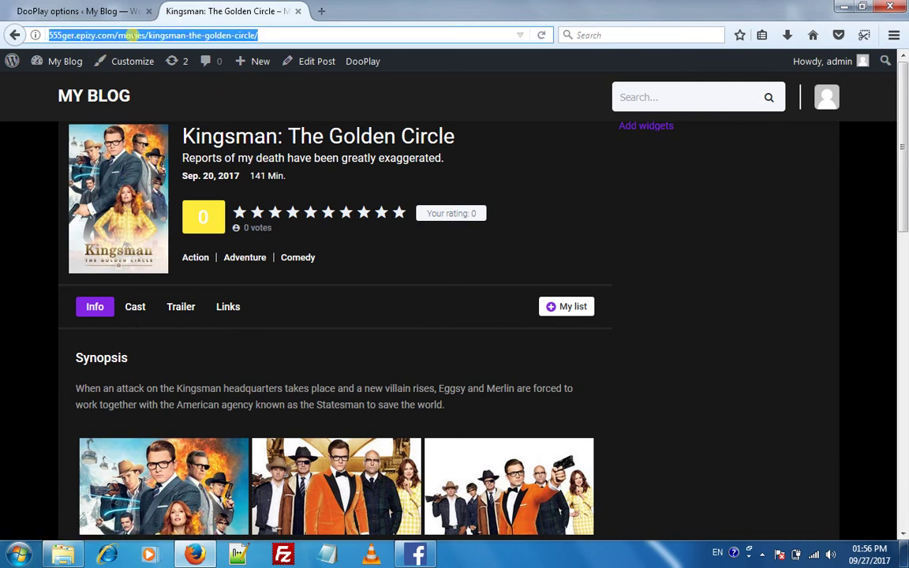
{"action": "right_click", "coordinate": [155, 37]}
{"action": "left_click", "coordinate": [169, 83]}
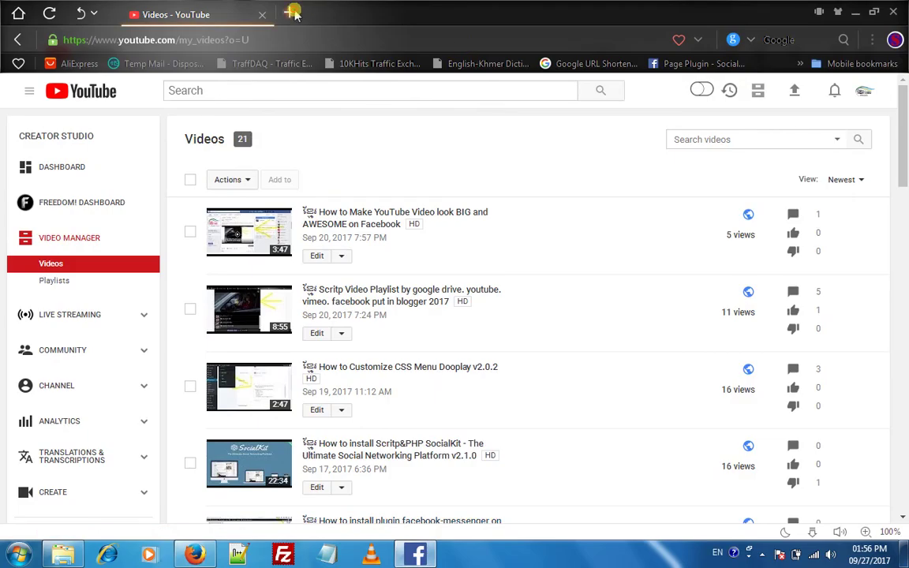
{"action": "left_click", "coordinate": [293, 14]}
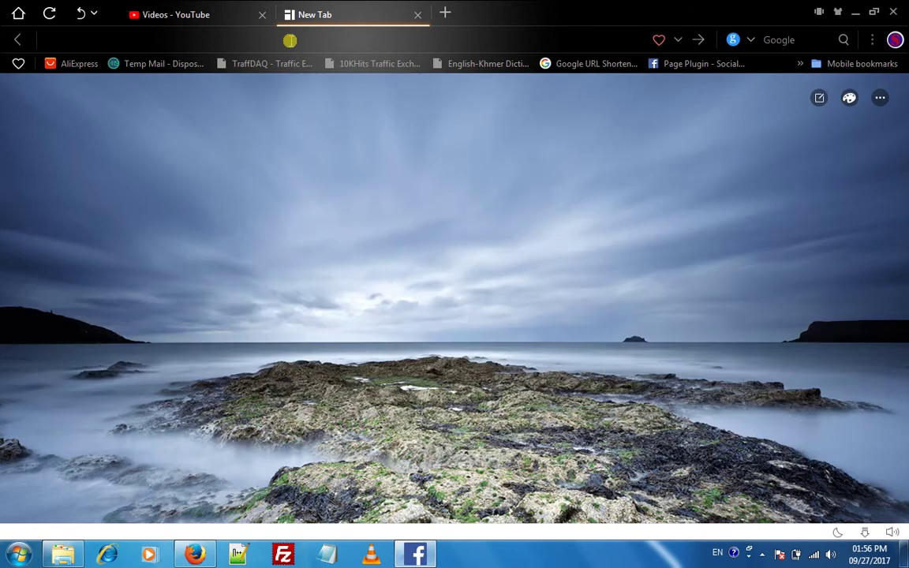
{"action": "right_click", "coordinate": [291, 41]}
{"action": "left_click", "coordinate": [324, 51]}
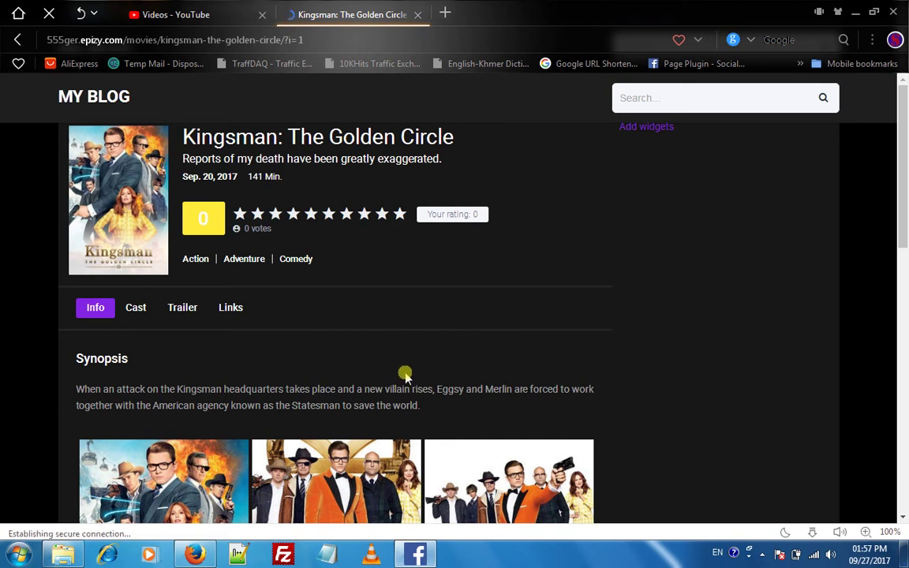
Review the movie page as a logged-out visitor, from the synopsis to the comment form
{"action": "scroll", "coordinate": [405, 377], "scroll_direction": "down", "scroll_amount": 1}
{"action": "scroll", "coordinate": [404, 375], "scroll_direction": "down", "scroll_amount": 9}
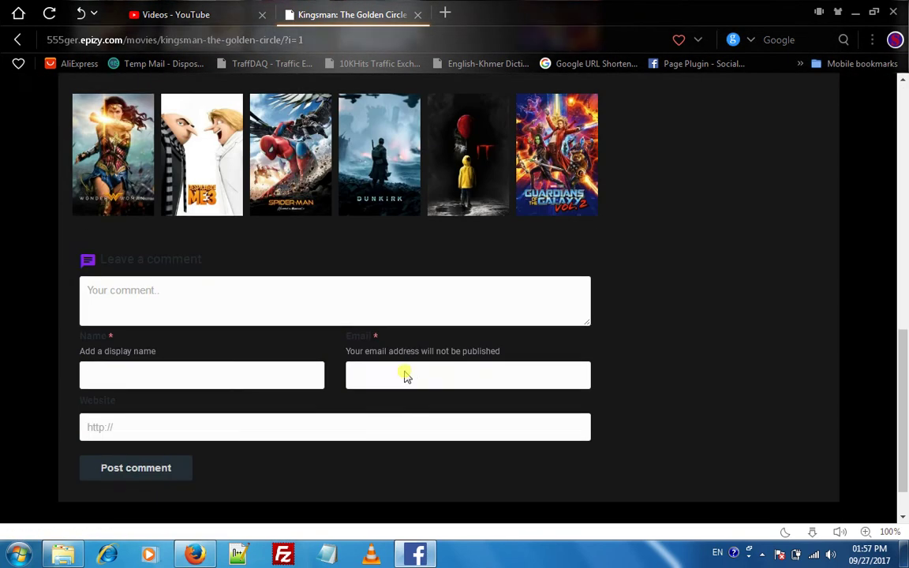
{"action": "scroll", "coordinate": [403, 369], "scroll_direction": "up", "scroll_amount": 5}
{"action": "scroll", "coordinate": [379, 364], "scroll_direction": "up", "scroll_amount": 4}
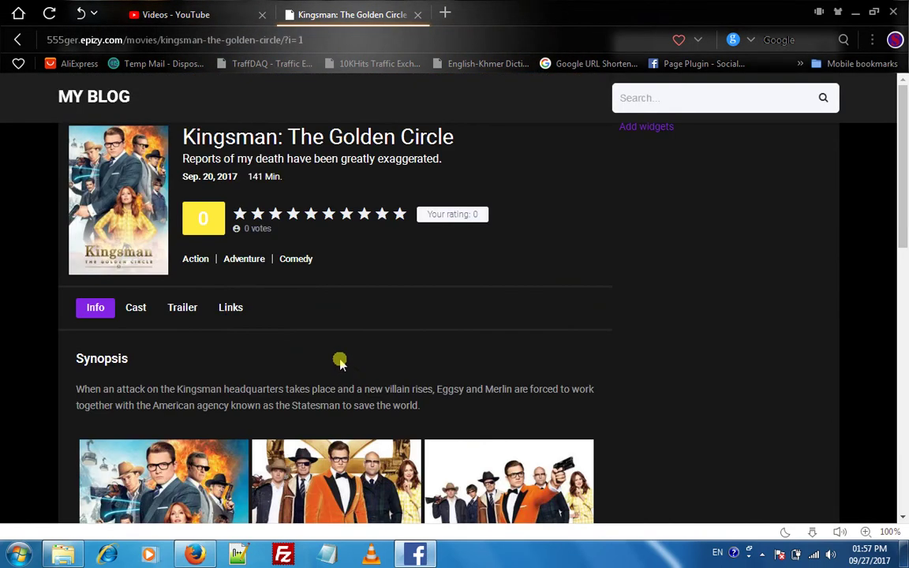
Go to the My Blog home page from the movie page and examine its slider, Movies and TVShows sections as a visitor
{"action": "left_click", "coordinate": [71, 93]}
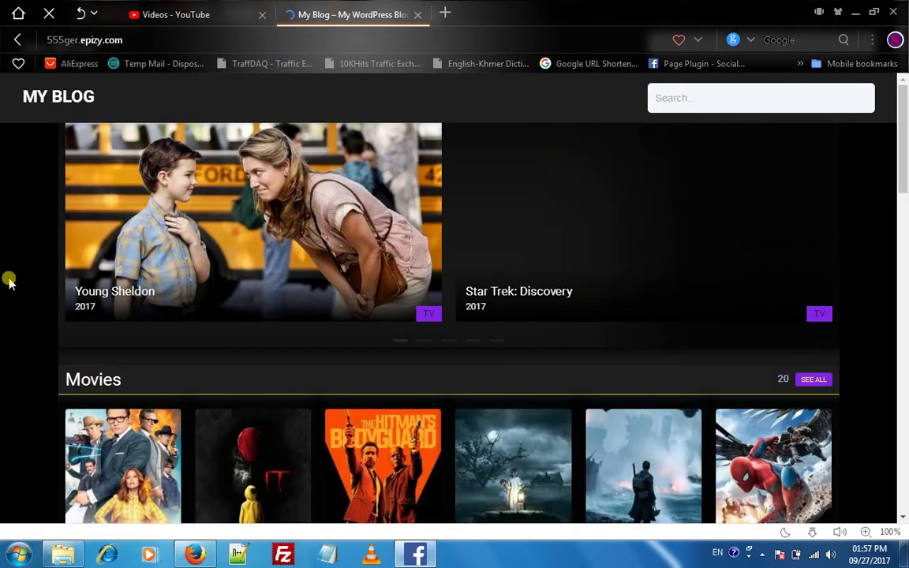
{"action": "scroll", "coordinate": [18, 328], "scroll_direction": "down", "scroll_amount": 3}
{"action": "scroll", "coordinate": [17, 323], "scroll_direction": "down", "scroll_amount": 15}
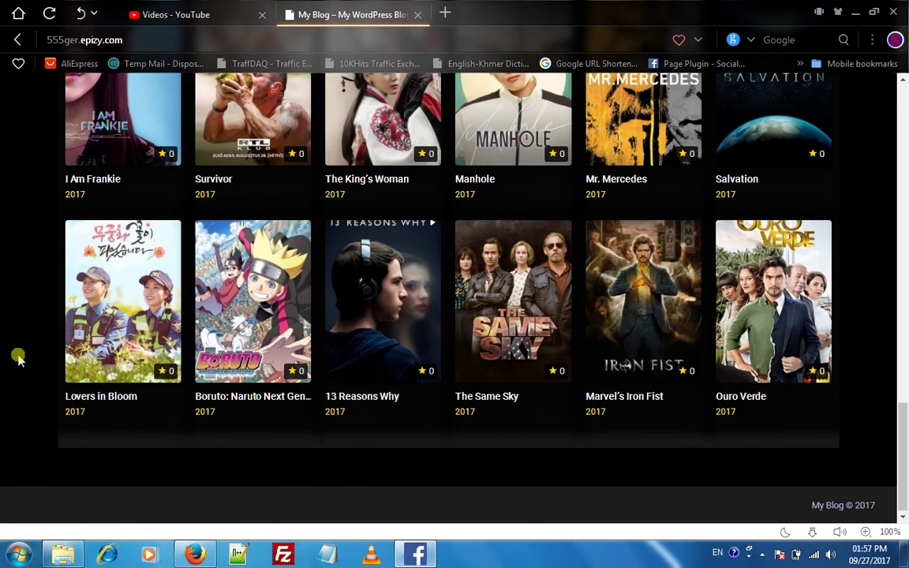
{"action": "scroll", "coordinate": [16, 359], "scroll_direction": "up", "scroll_amount": 12}
{"action": "scroll", "coordinate": [26, 341], "scroll_direction": "up", "scroll_amount": 5}
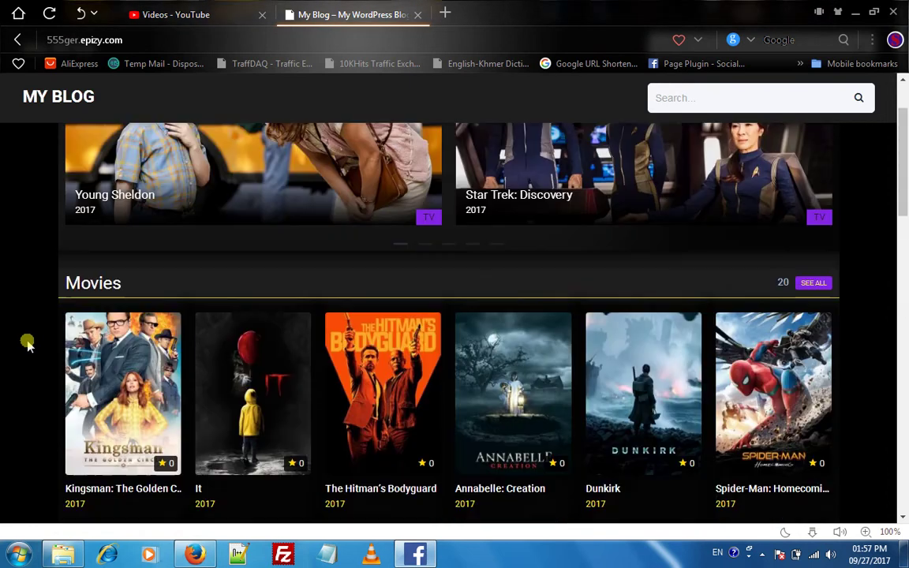